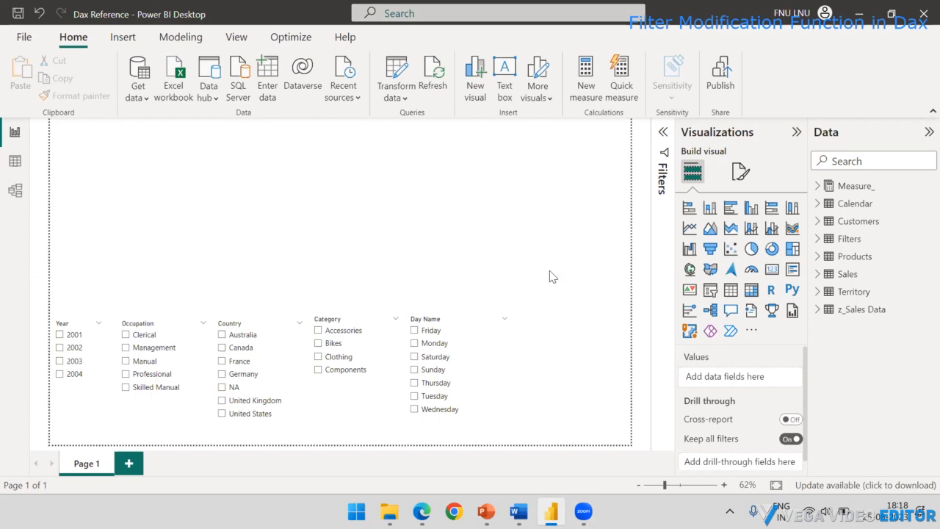
- Insert a table visual on the empty report area, widen it, and add the Country field from the Territory table
{"action": "left_click", "coordinate": [731, 289]}
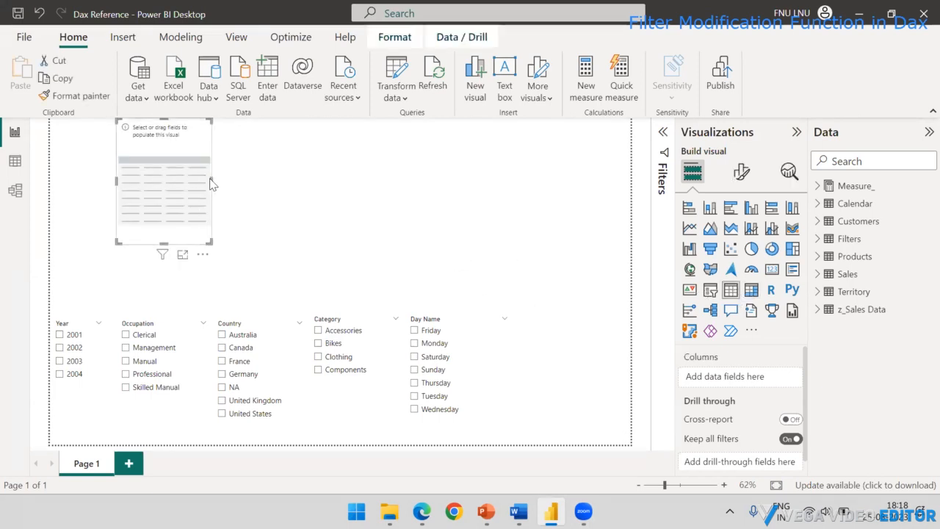
{"action": "left_click_drag", "start_coordinate": [210, 183], "coordinate": [339, 184]}
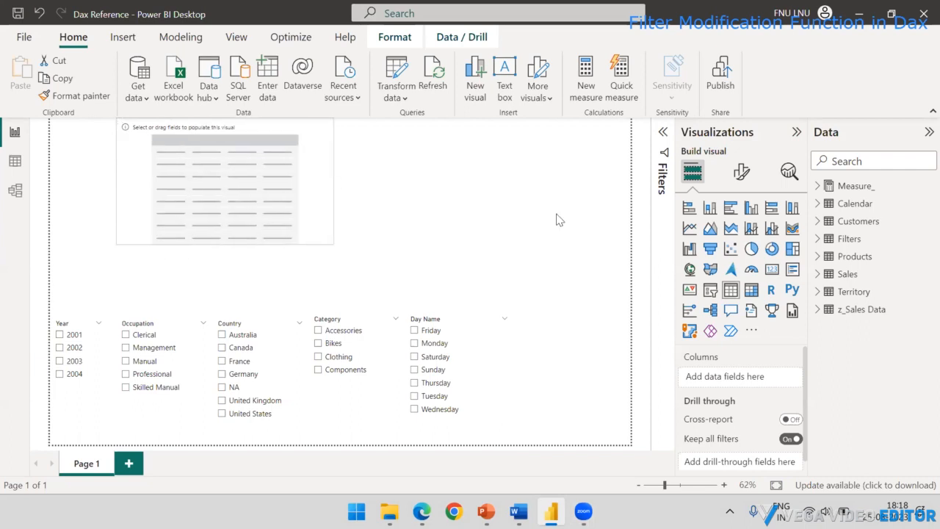
{"action": "left_click", "coordinate": [818, 292]}
{"action": "left_click_drag", "start_coordinate": [879, 309], "coordinate": [235, 180]}
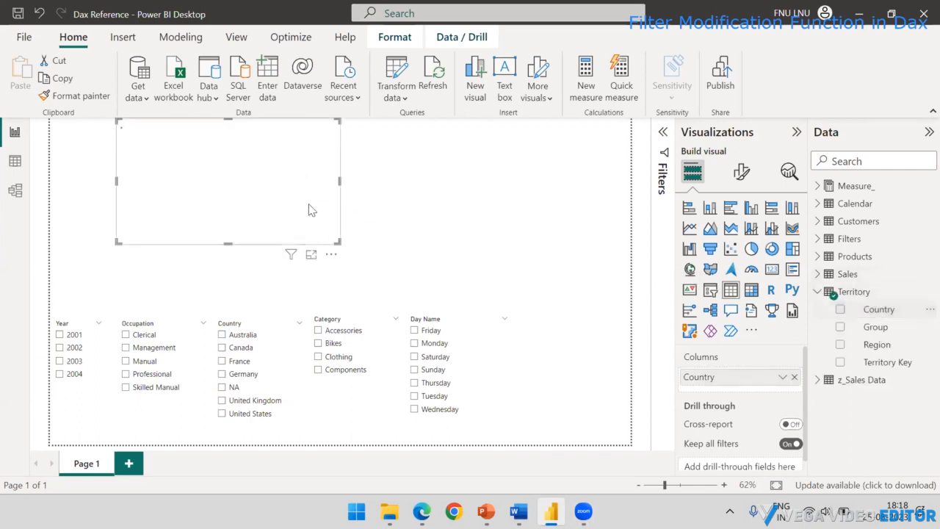
{"action": "left_click", "coordinate": [816, 292]}
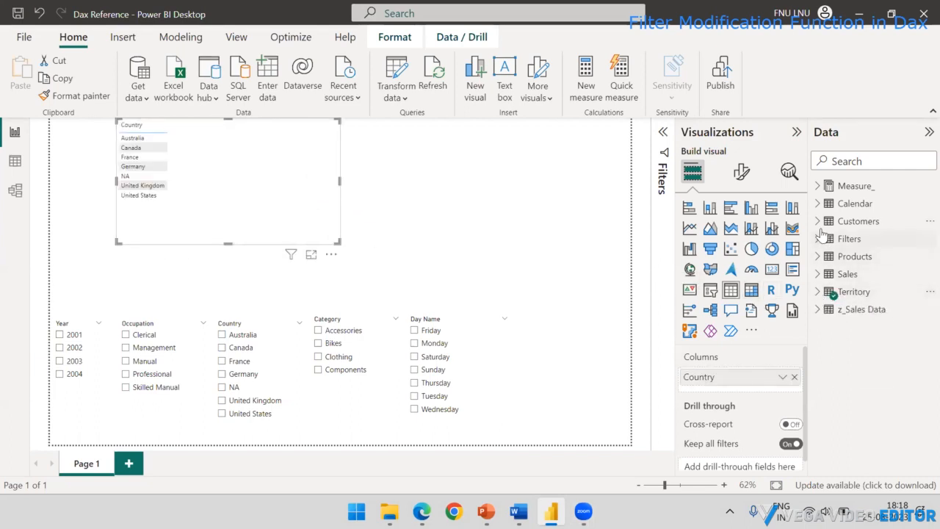
- Add the Total Sales measure from the Filters table to the table visual and view its DAX formula
{"action": "left_click", "coordinate": [816, 240]}
{"action": "left_click_drag", "start_coordinate": [873, 274], "coordinate": [221, 161]}
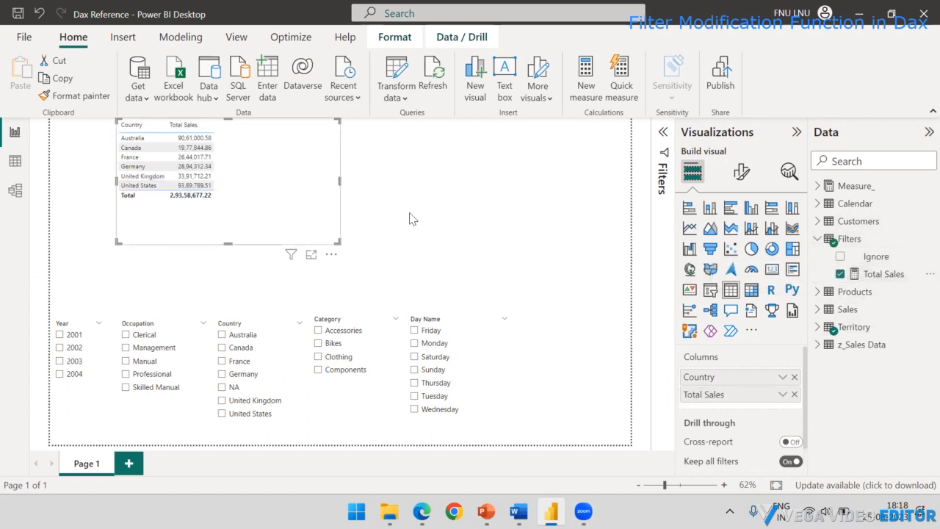
{"action": "left_click", "coordinate": [873, 273]}
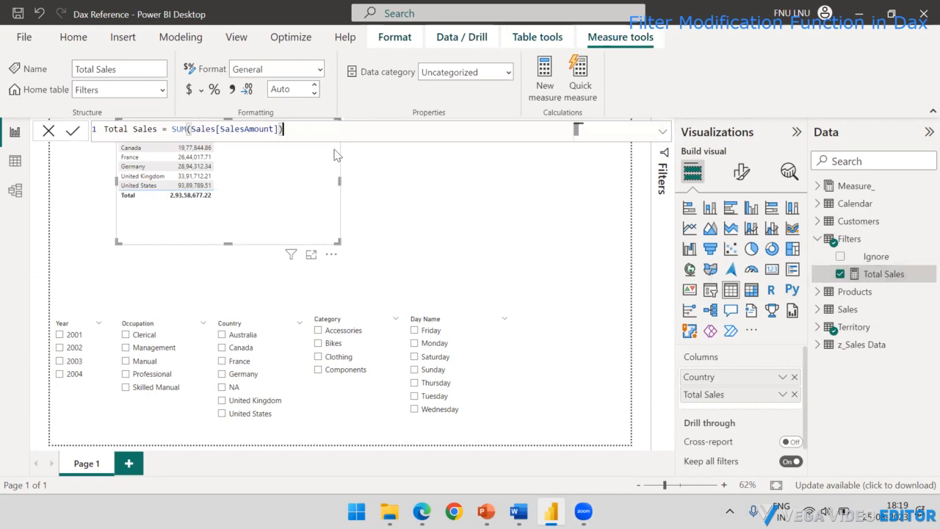
{"action": "left_click", "coordinate": [446, 192]}
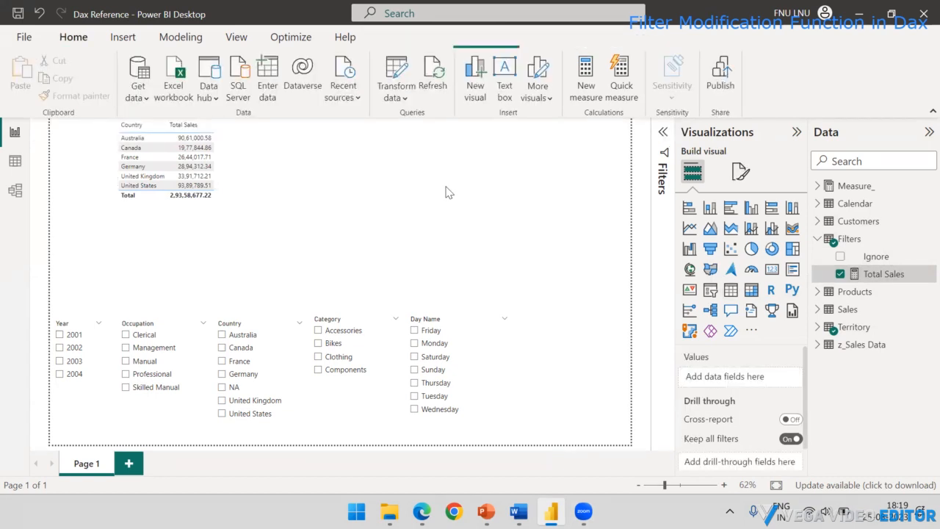
- Filter the report to Australia, Canada and France, Clerical occupation and year 2003, and review the Total Sales formula
{"action": "left_click", "coordinate": [223, 334]}
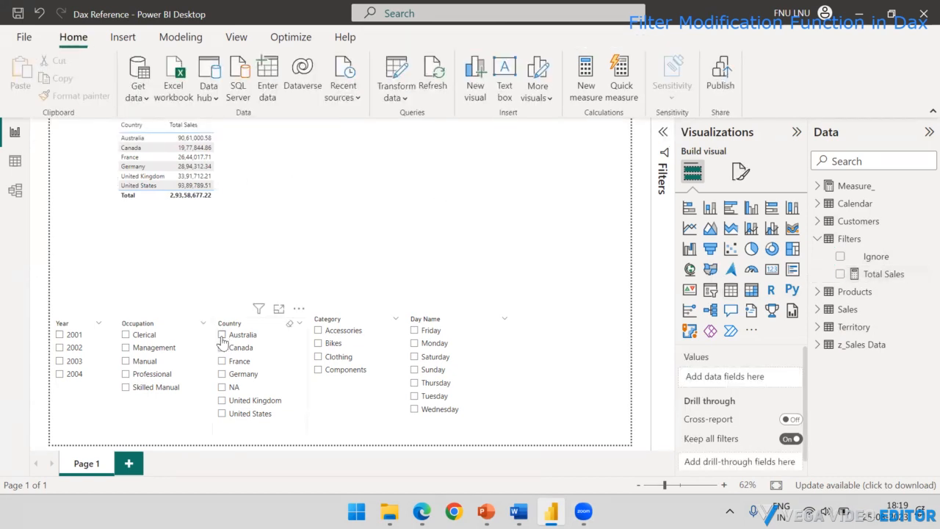
{"action": "left_click", "coordinate": [222, 348]}
{"action": "left_click", "coordinate": [222, 360]}
{"action": "left_click", "coordinate": [126, 335]}
{"action": "left_click", "coordinate": [59, 362]}
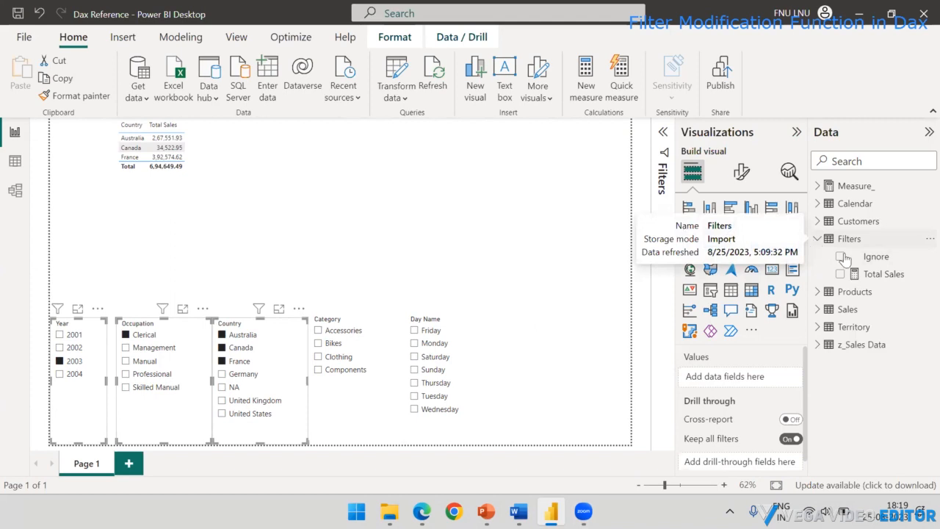
{"action": "left_click", "coordinate": [877, 276]}
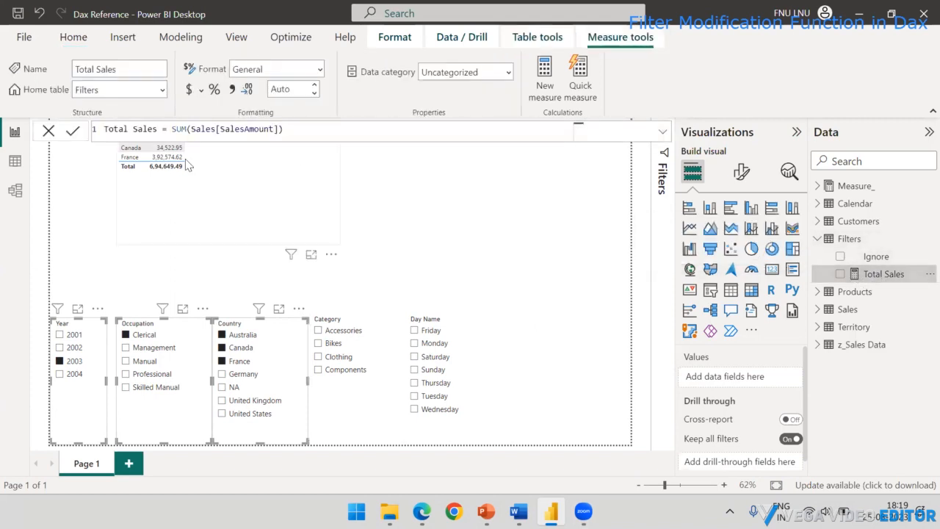
{"action": "left_click", "coordinate": [429, 194]}
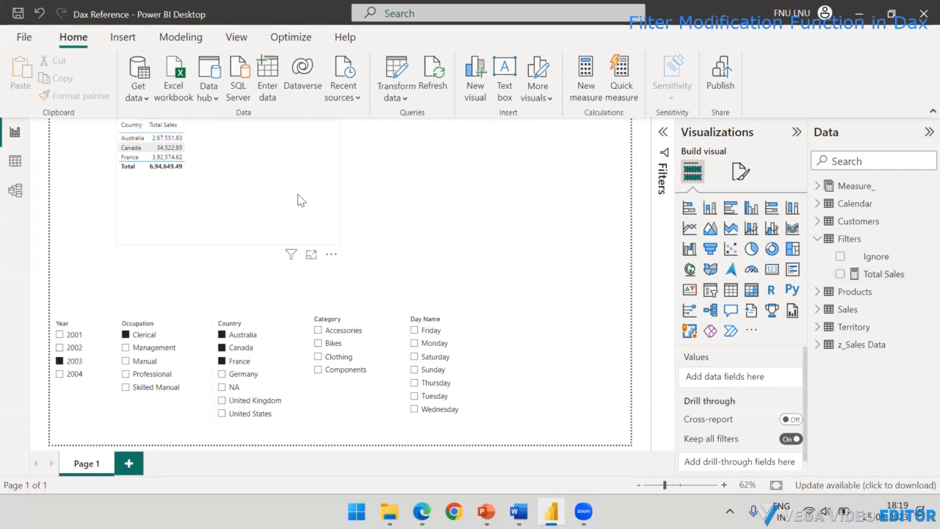
- Clear the selections in the Country, Occupation and Year slicers
{"action": "left_click", "coordinate": [289, 323]}
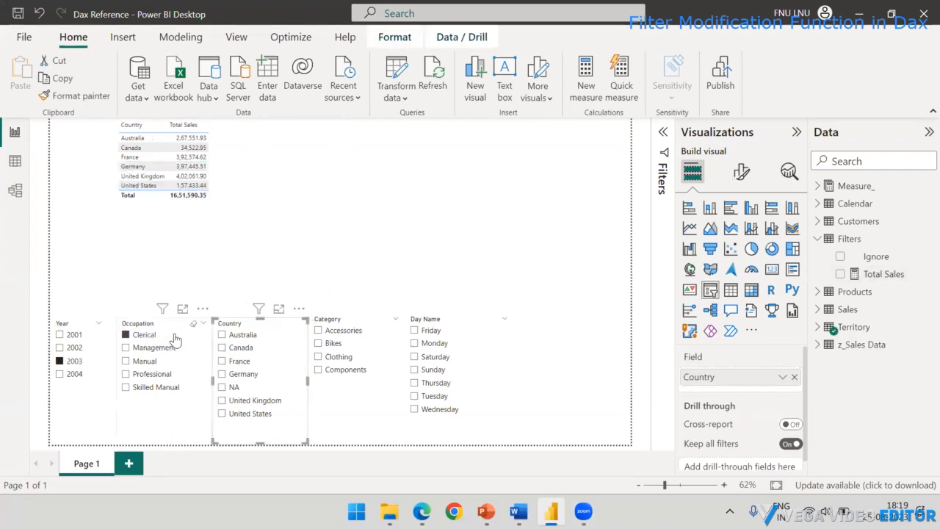
{"action": "left_click", "coordinate": [193, 323]}
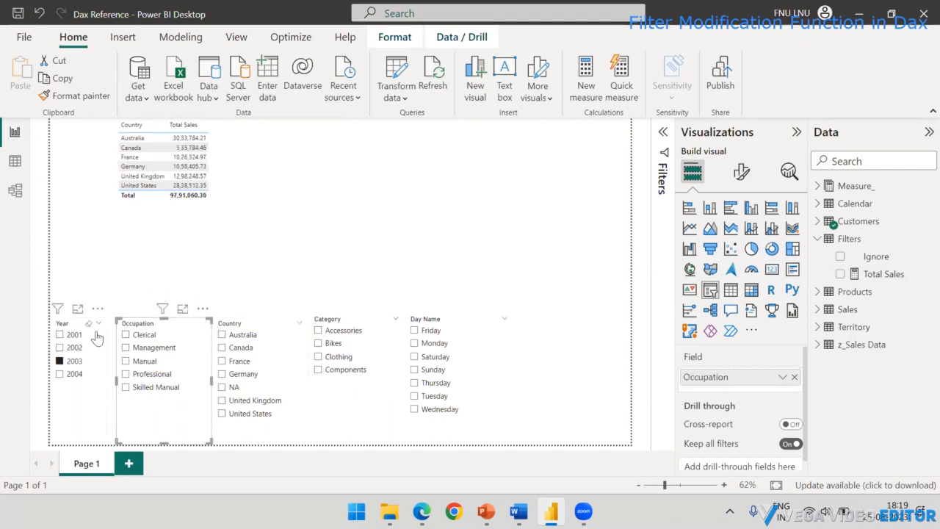
{"action": "left_click", "coordinate": [88, 323]}
{"action": "left_click", "coordinate": [281, 251]}
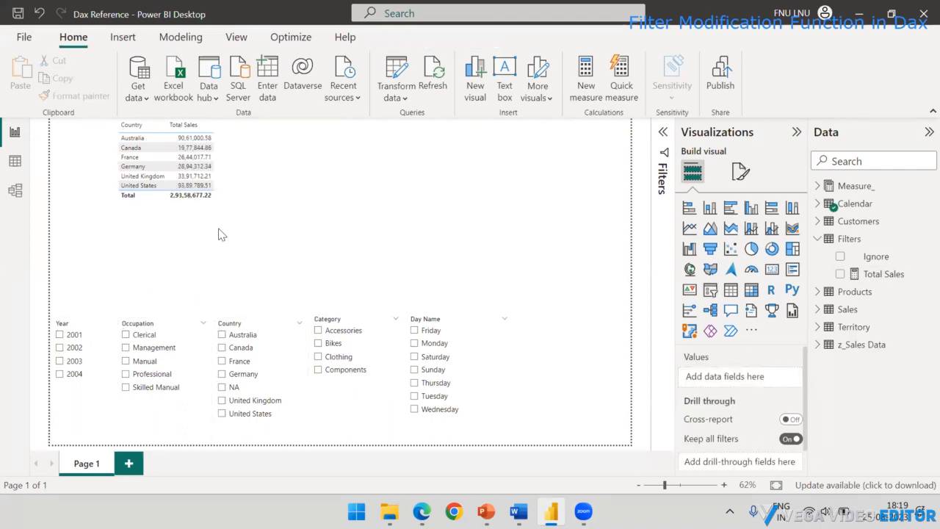
- Move the Country and Total Sales table visual slightly lower on the report page
{"action": "left_click", "coordinate": [247, 147]}
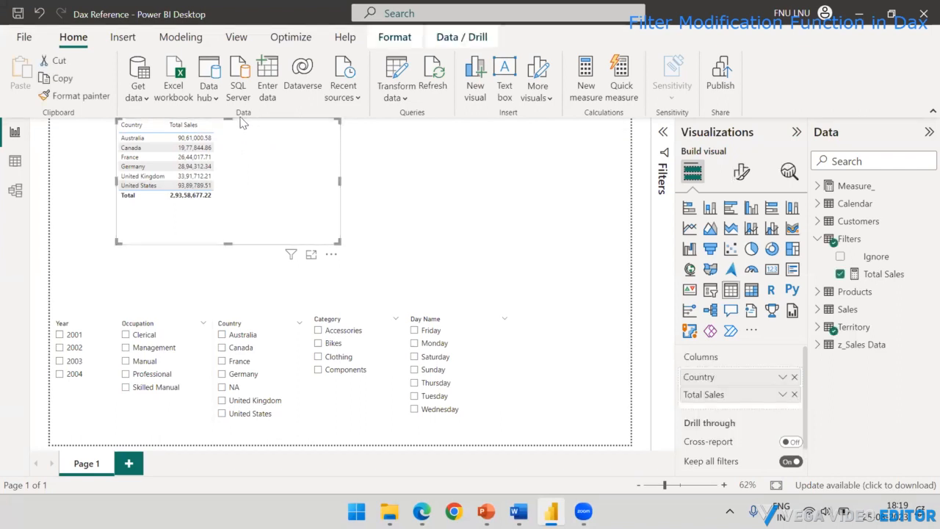
{"action": "left_click", "coordinate": [402, 165]}
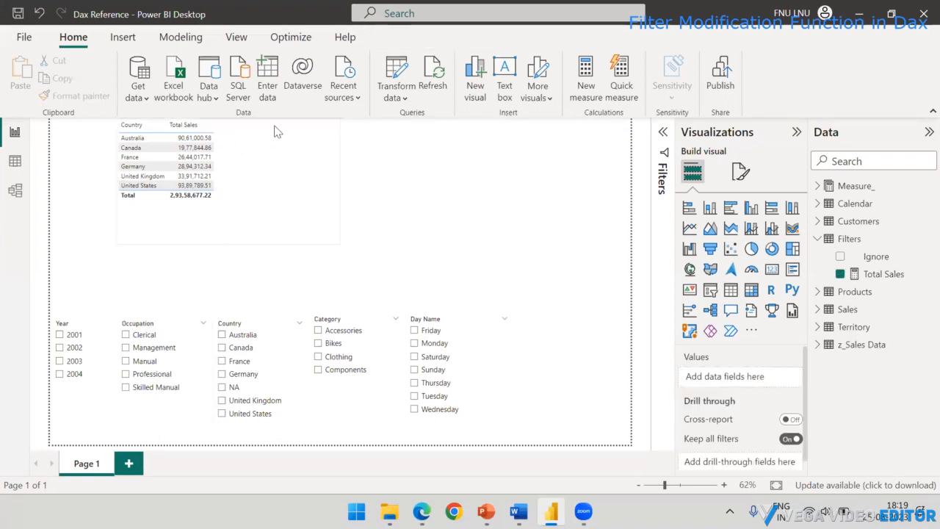
{"action": "left_click_drag", "start_coordinate": [270, 126], "coordinate": [268, 147]}
{"action": "left_click", "coordinate": [485, 183]}
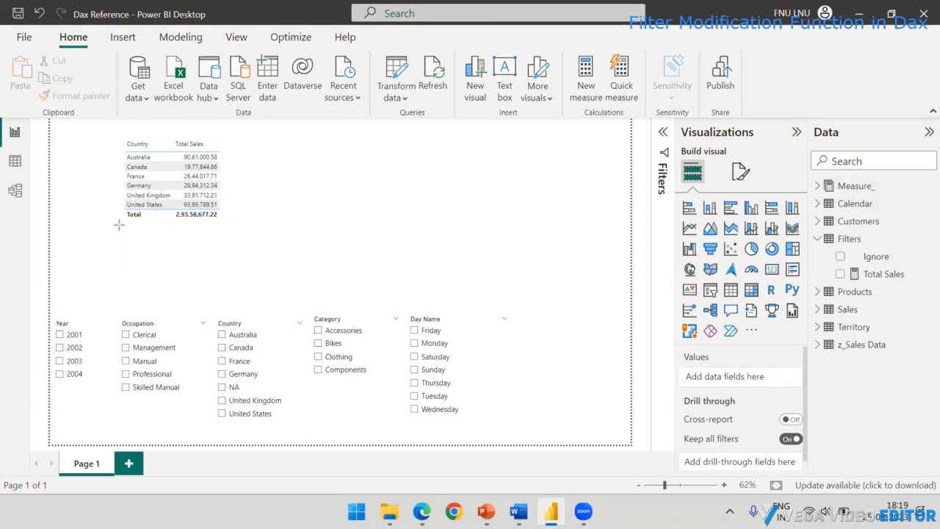
{"action": "left_click_drag", "start_coordinate": [268, 238], "coordinate": [203, 216]}
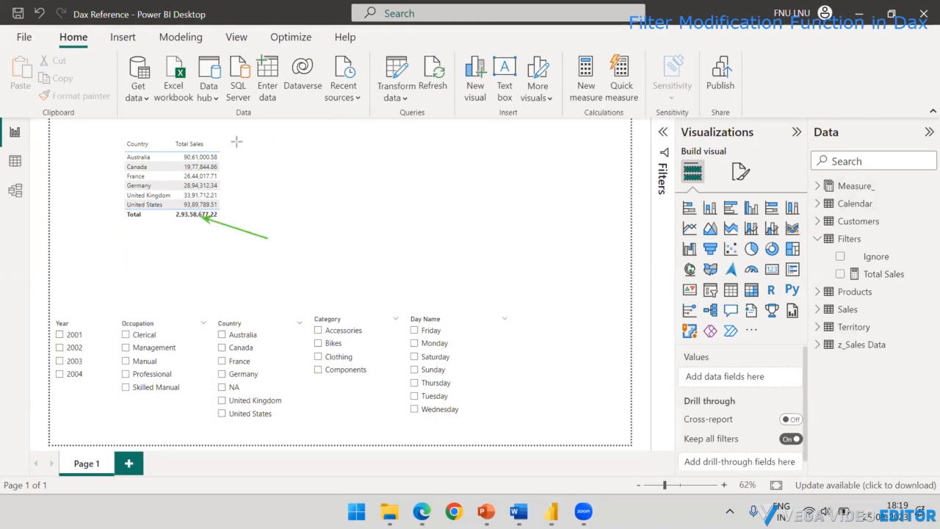
{"action": "left_click_drag", "start_coordinate": [280, 133], "coordinate": [224, 149]}
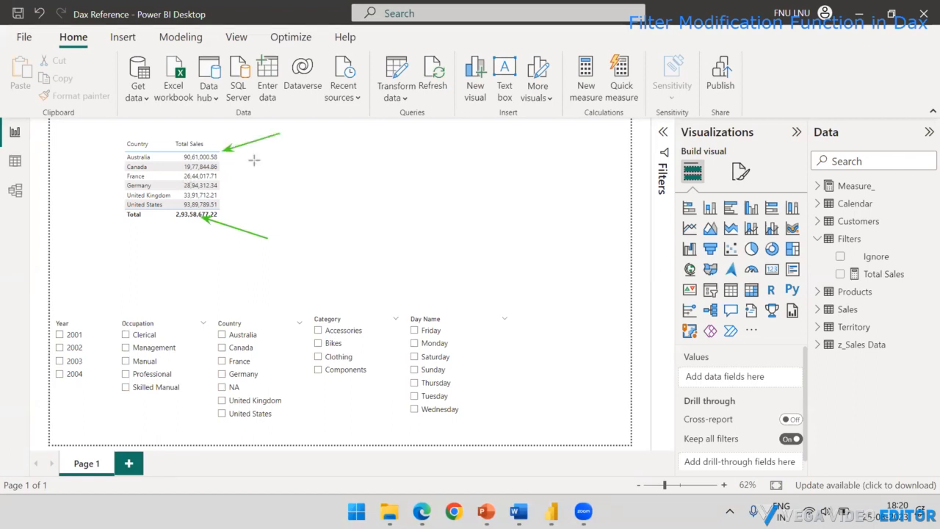
{"action": "left_click_drag", "start_coordinate": [291, 147], "coordinate": [220, 166]}
{"action": "left_click_drag", "start_coordinate": [279, 161], "coordinate": [218, 176]}
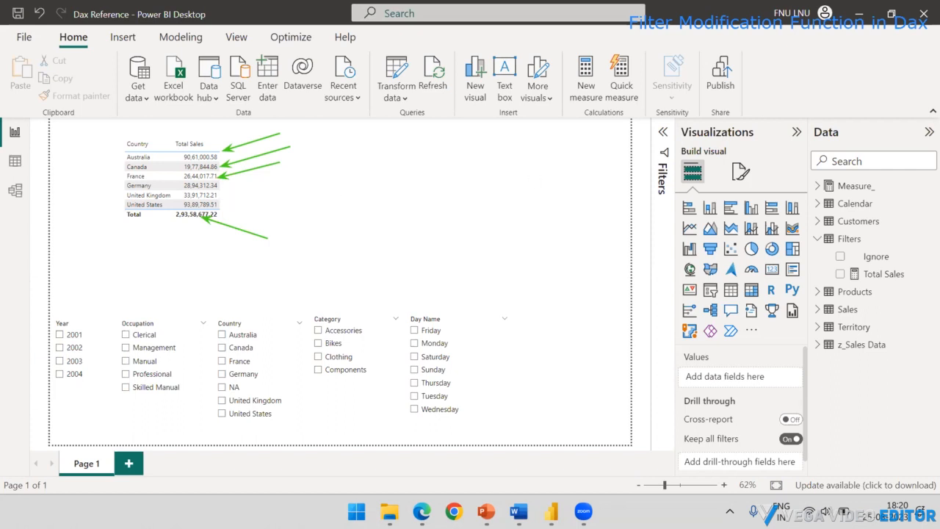
{"action": "key", "text": "Escape"}
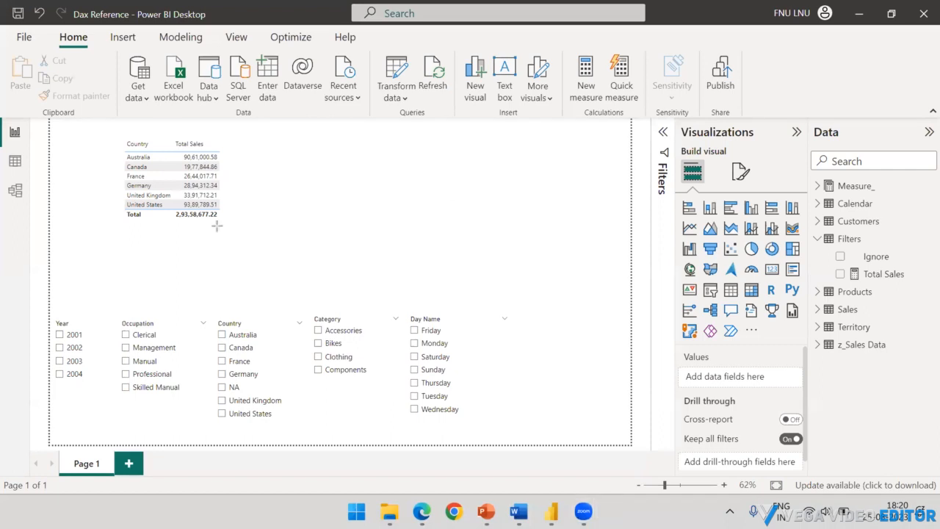
{"action": "left_click_drag", "start_coordinate": [218, 219], "coordinate": [236, 187]}
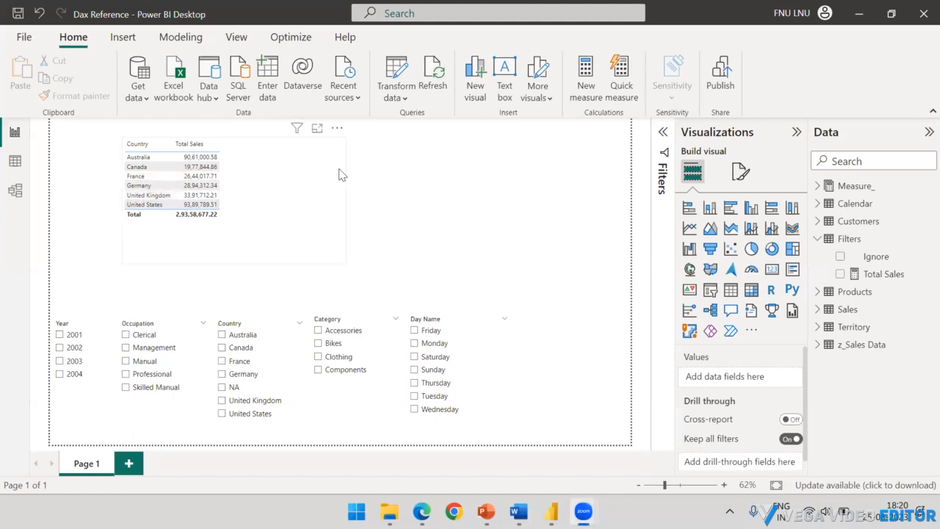
- Widen the Country and Total Sales table visual slightly by extending its right edge
{"action": "left_click", "coordinate": [339, 173]}
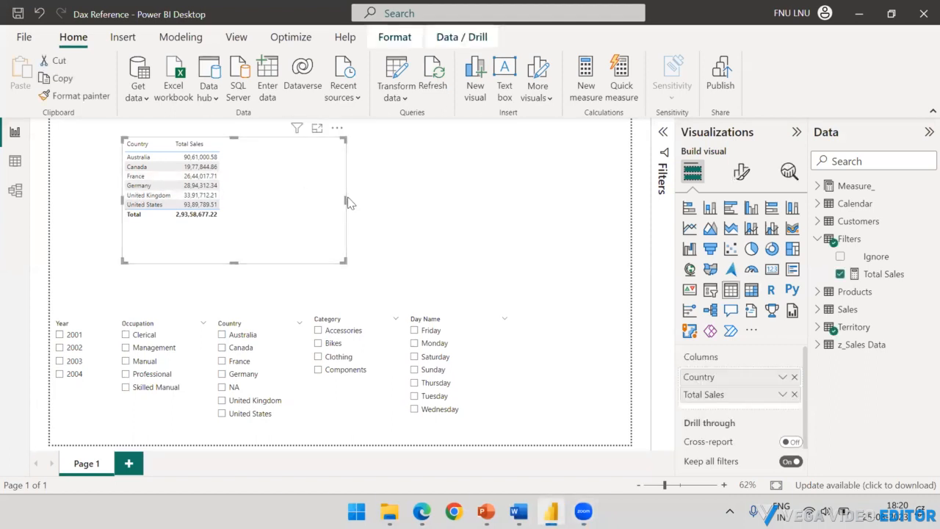
{"action": "left_click_drag", "start_coordinate": [346, 201], "coordinate": [372, 202]}
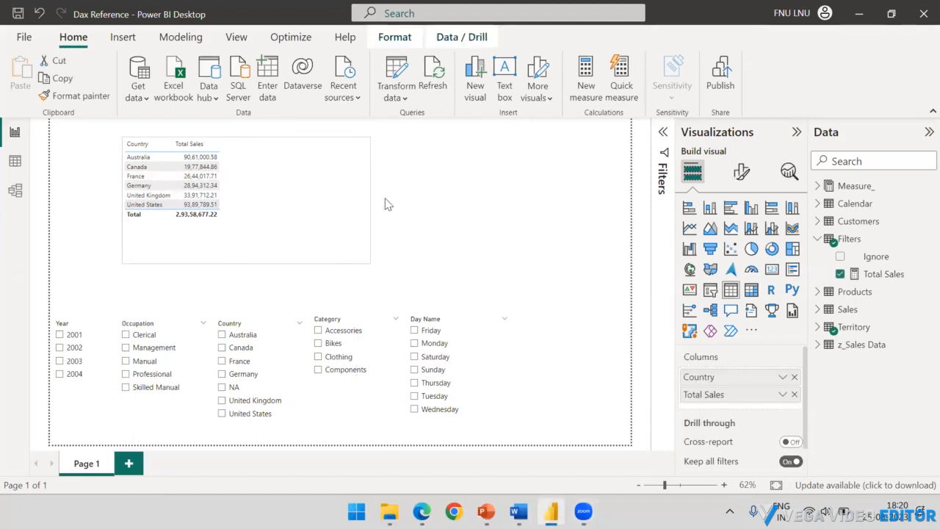
{"action": "left_click", "coordinate": [818, 240]}
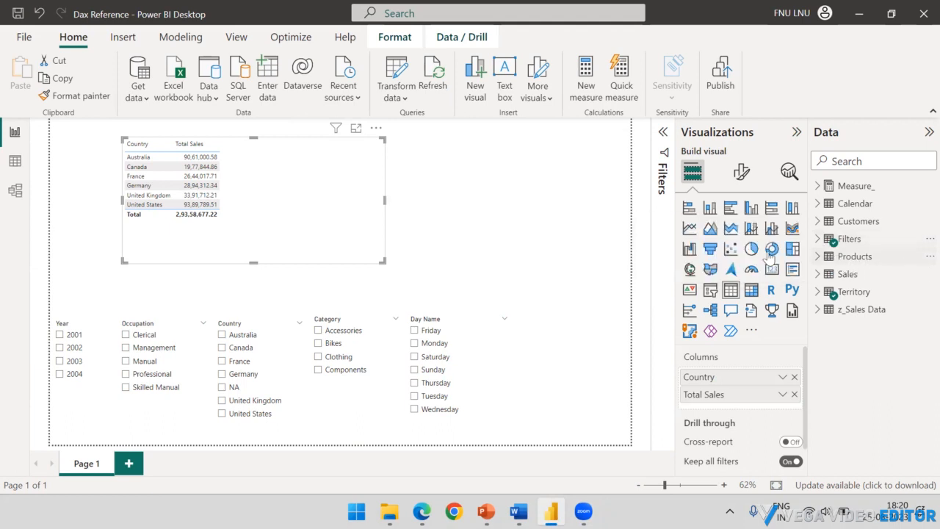
{"action": "left_click", "coordinate": [818, 257]}
{"action": "left_click", "coordinate": [818, 256]}
{"action": "left_click", "coordinate": [820, 241]}
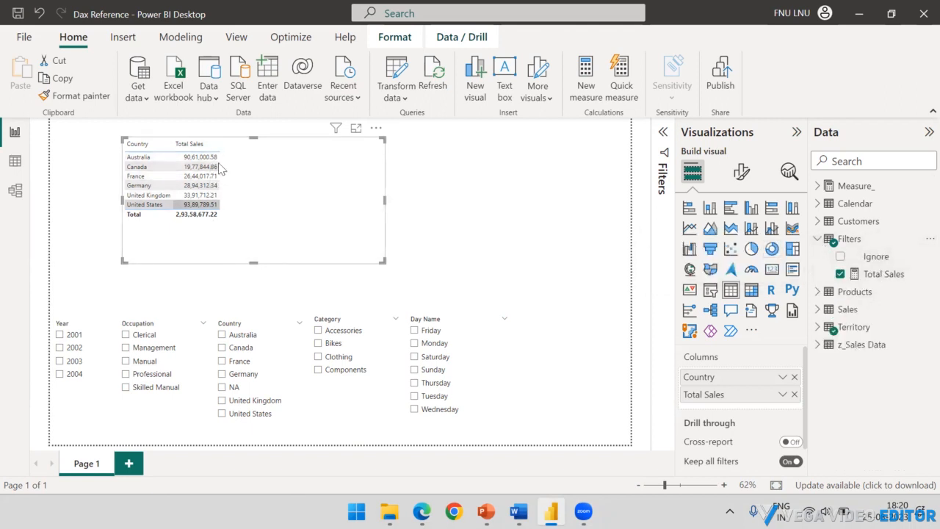
{"action": "left_click", "coordinate": [506, 207]}
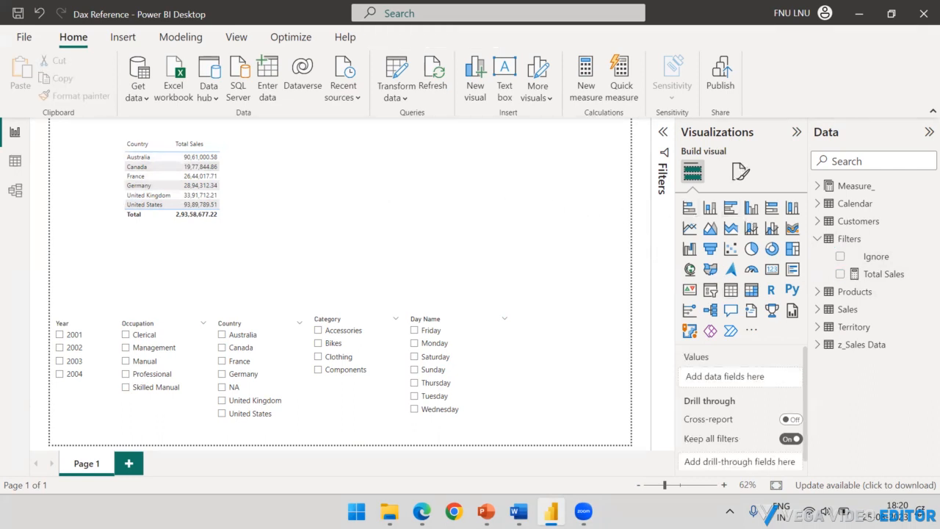
{"action": "left_click_drag", "start_coordinate": [404, 227], "coordinate": [259, 303]}
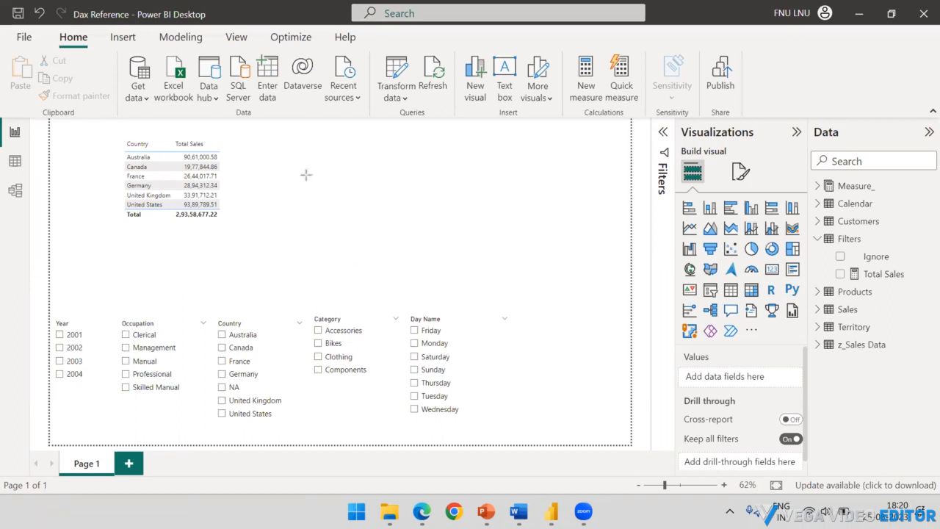
{"action": "mouse_move", "coordinate": [159, 157]}
{"action": "left_mouse_down"}
{"action": "mouse_move", "coordinate": [177, 158]}
{"action": "mouse_move", "coordinate": [177, 167]}
{"action": "left_mouse_up"}
{"action": "key", "text": "Escape"}
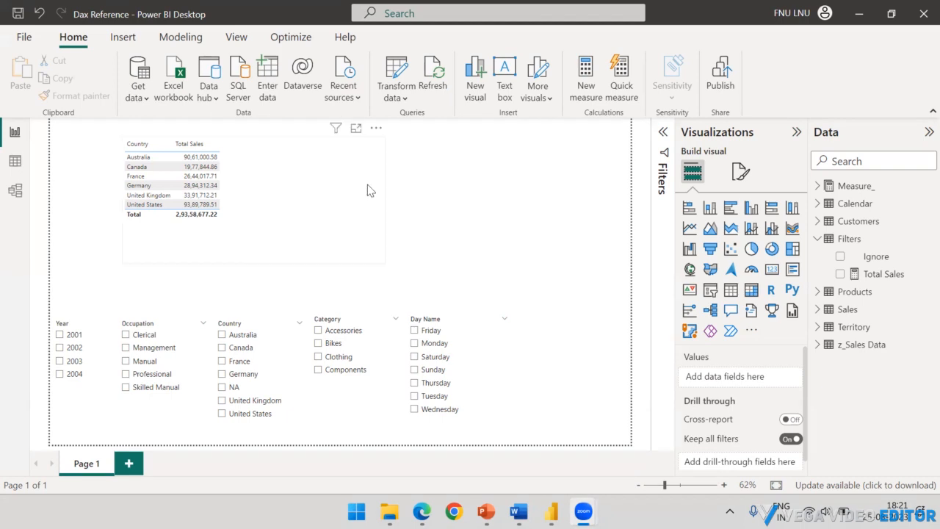
{"action": "left_click", "coordinate": [368, 190]}
{"action": "left_click", "coordinate": [453, 187]}
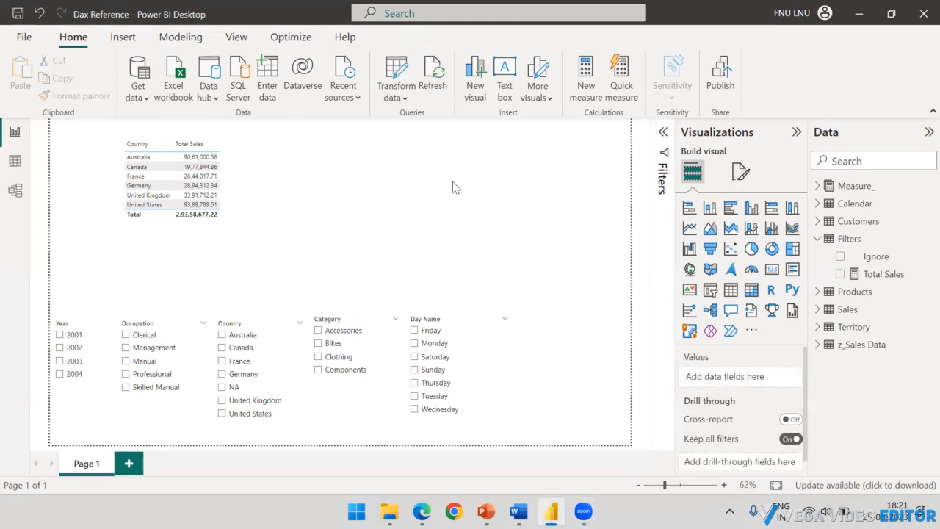
- Create a new measure in the Filters table and name it Total_Sales
{"action": "left_click", "coordinate": [863, 243]}
{"action": "right_click", "coordinate": [864, 240]}
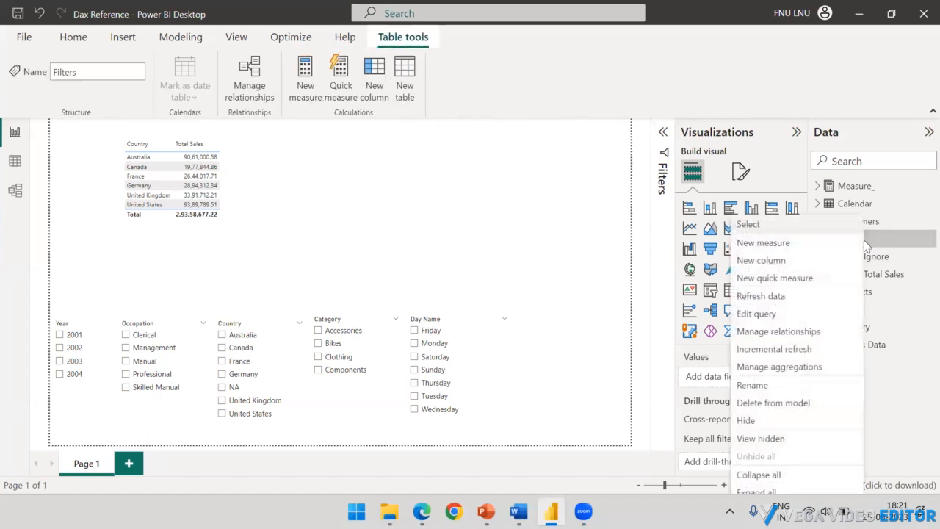
{"action": "left_click", "coordinate": [803, 250]}
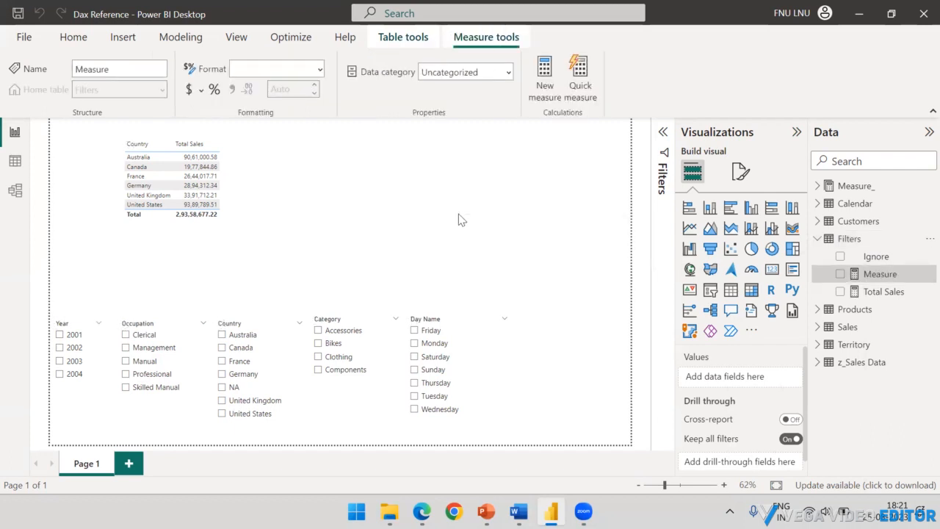
{"action": "key", "text": "BackSpace"}
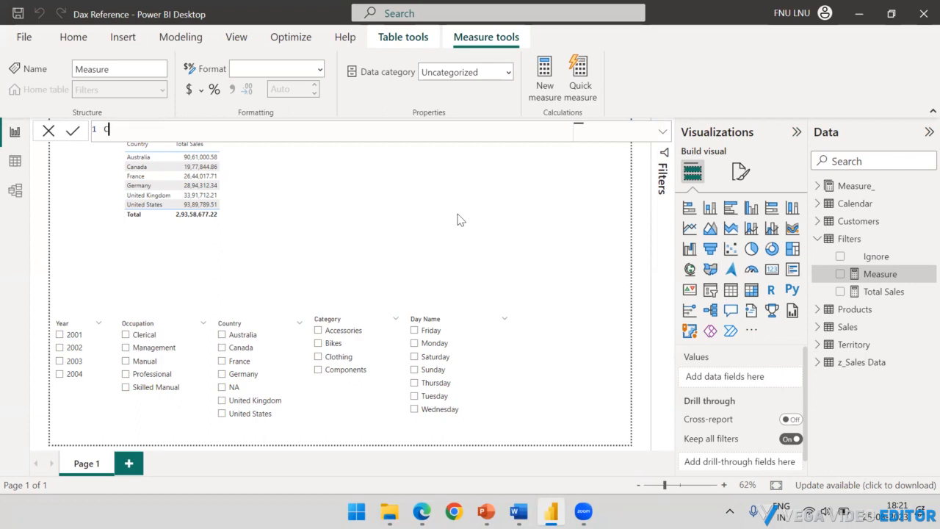
{"action": "type", "text": "C"}
{"action": "key", "text": "BackSpace"}
{"action": "type", "text": "Total_Sales"}
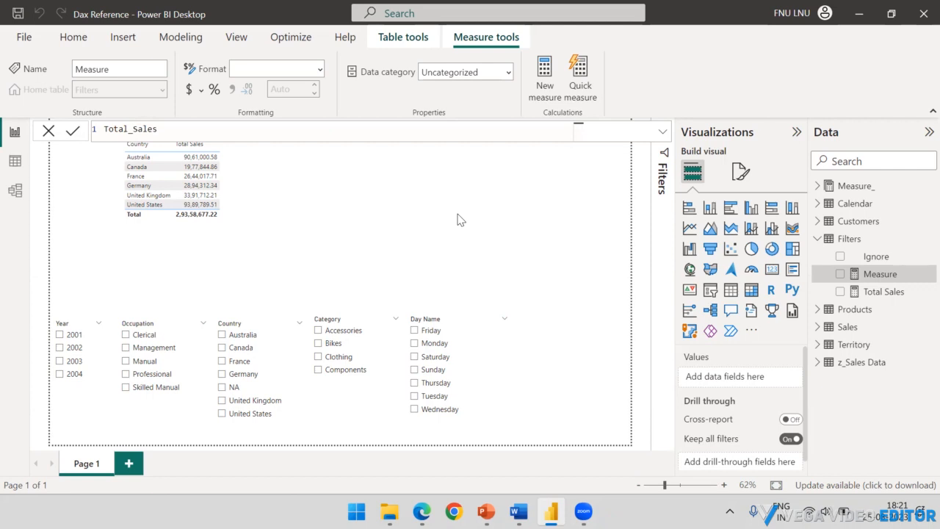
- Define Total_Sales as CALCULATE([Total Sales]) and add the measure to the country table visual
{"action": "type", "text": "CA"}
{"action": "key", "text": "Tab"}
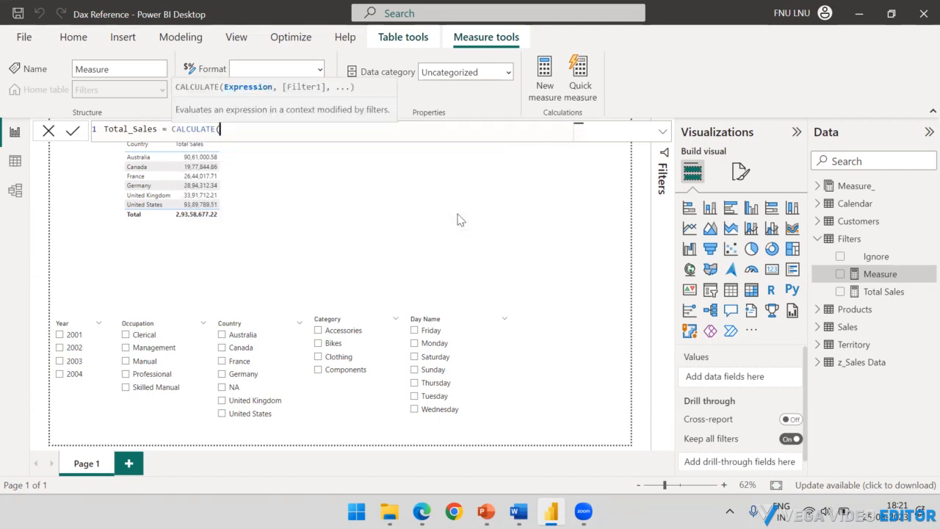
{"action": "type", "text": "To"}
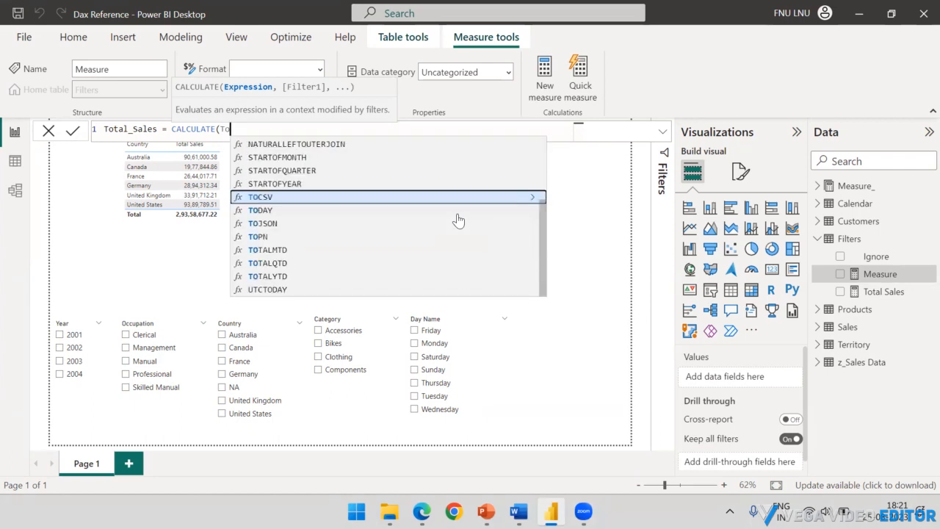
{"action": "type", "text": "ta"}
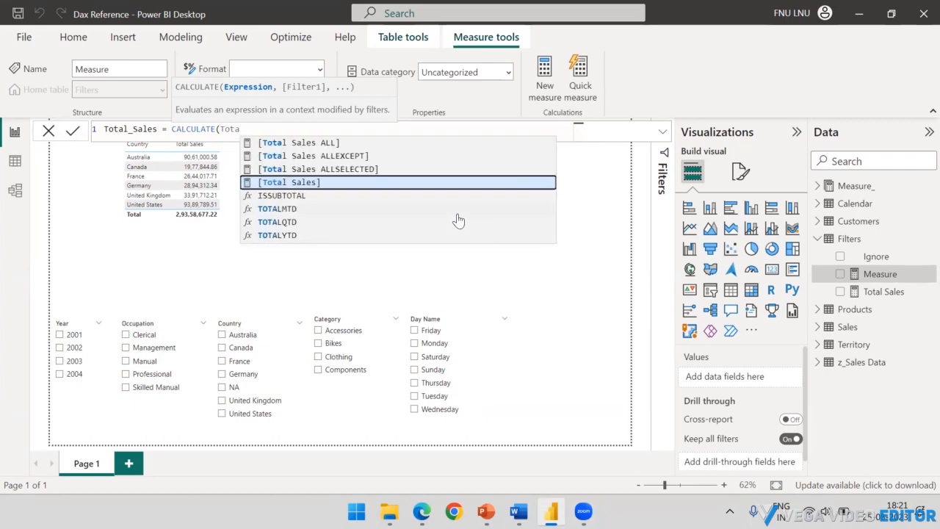
{"action": "key", "text": "Tab"}
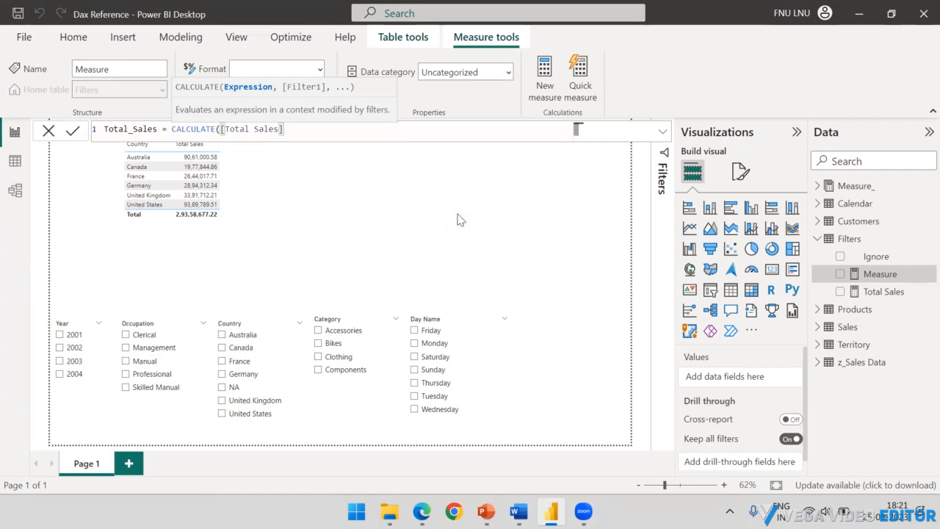
{"action": "type", "text": ")"}
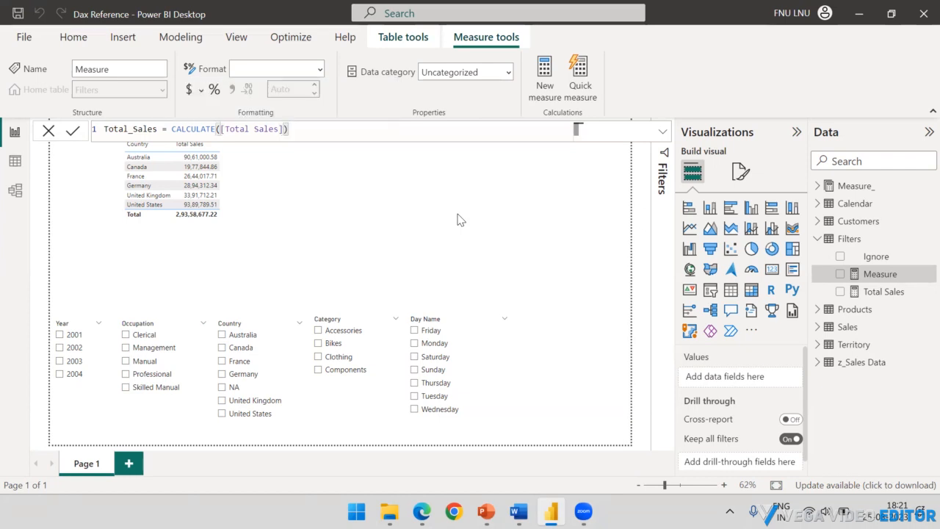
{"action": "key", "text": "Return"}
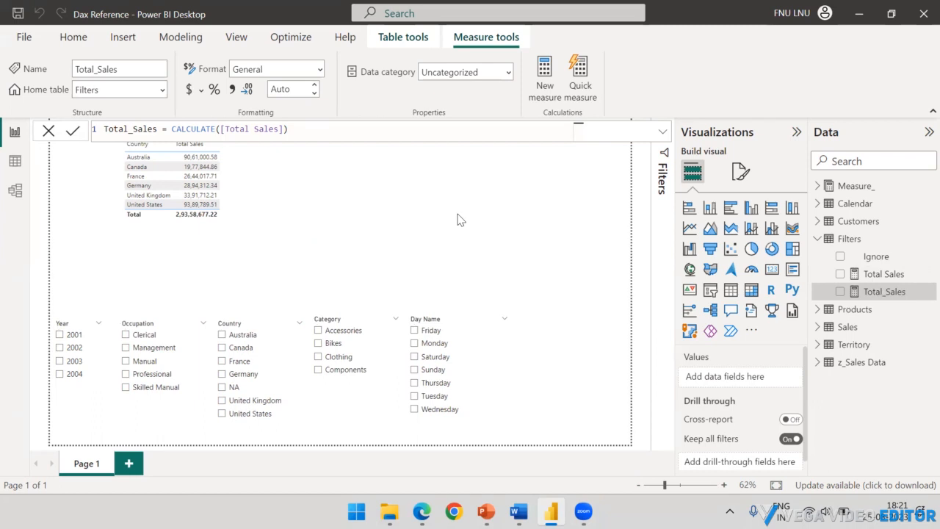
{"action": "left_click_drag", "start_coordinate": [884, 292], "coordinate": [232, 192]}
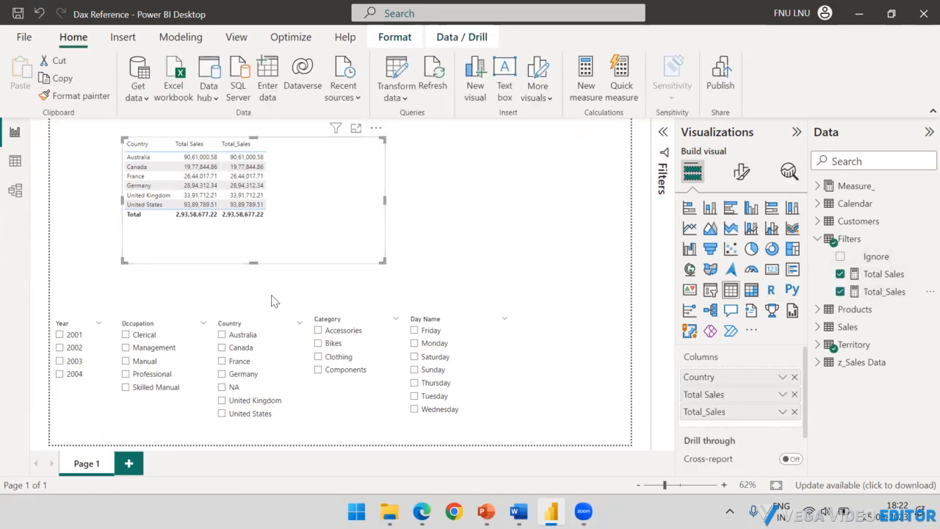
- Add an ALL function as the filter argument after [Total Sales] in the Total_Sales formula
{"action": "left_click", "coordinate": [885, 292]}
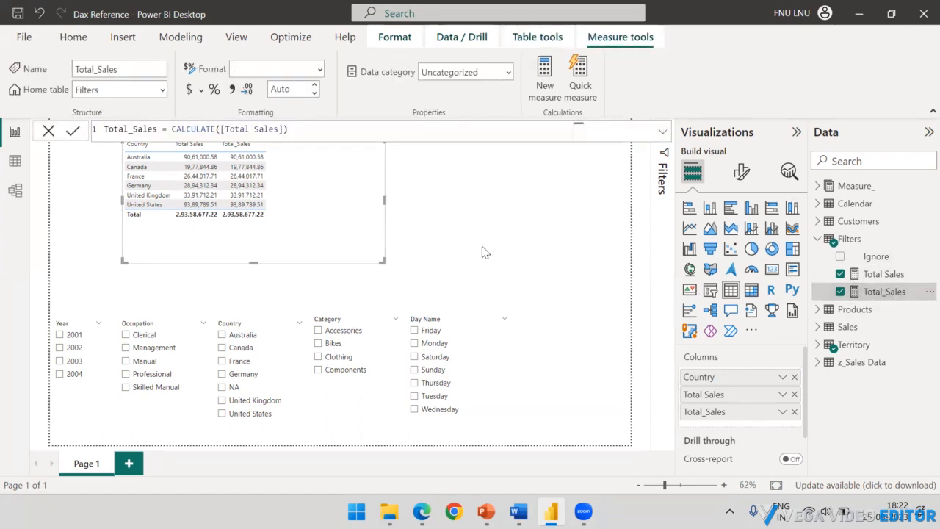
{"action": "left_click", "coordinate": [284, 129]}
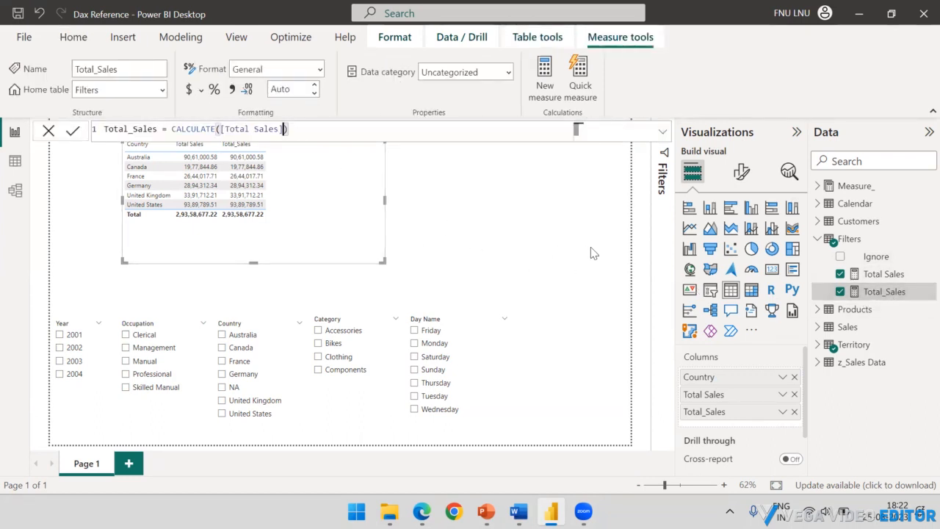
{"action": "type", "text": ","}
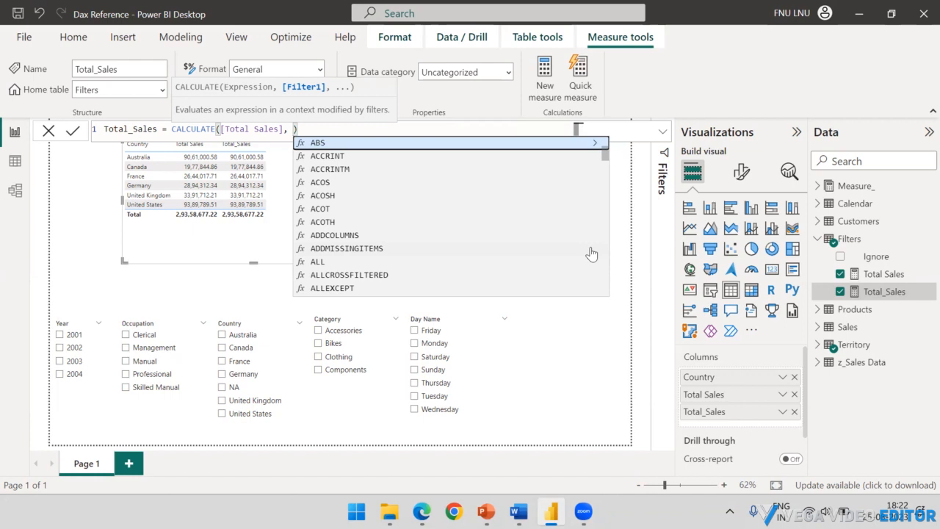
{"action": "type", "text": "ALL"}
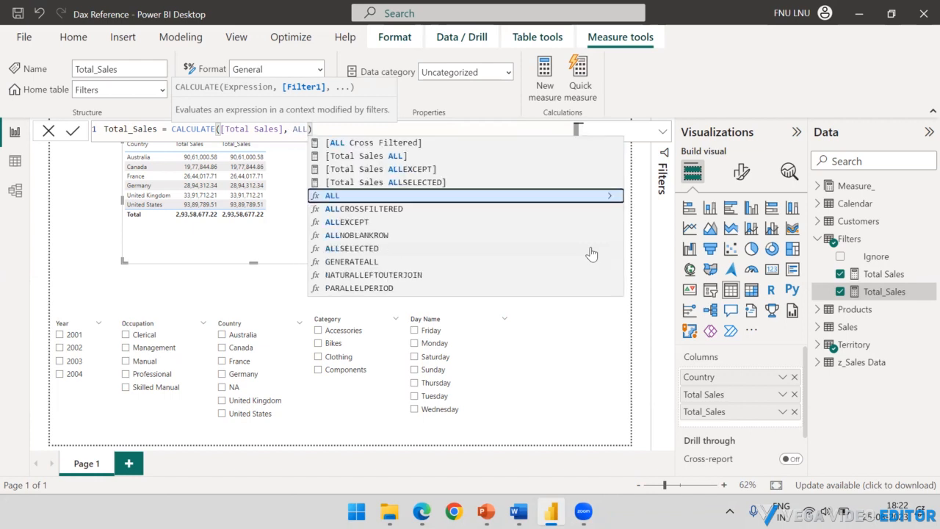
{"action": "type", "text": "("}
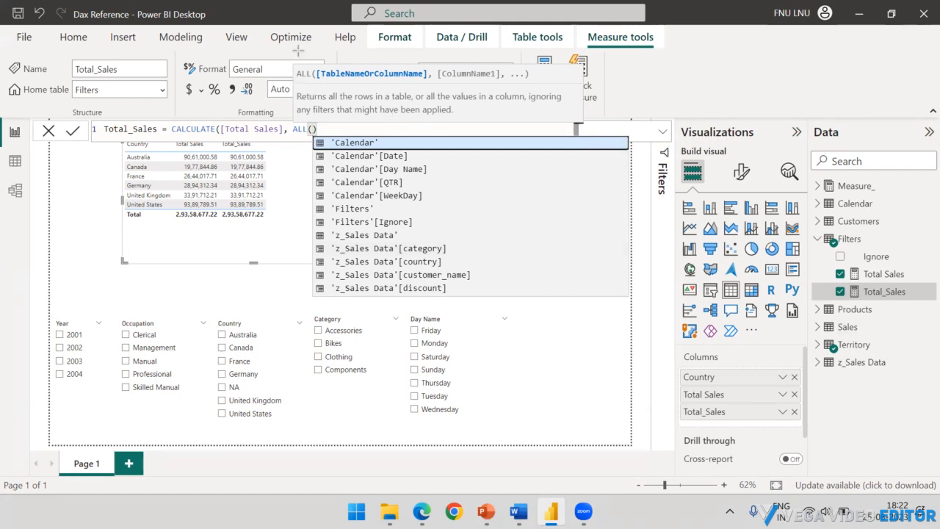
- Complete the ALL function with the Sales table so the formula reads CALCULATE([Total Sales], ALL(Sales))
{"action": "left_click_drag", "start_coordinate": [297, 47], "coordinate": [315, 95]}
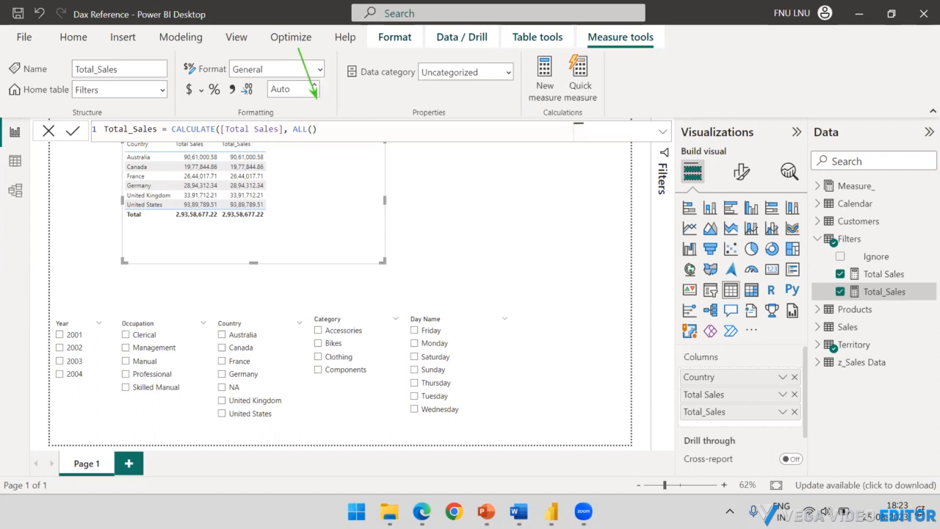
{"action": "left_click", "coordinate": [329, 130]}
{"action": "key", "text": "BackSpace"}
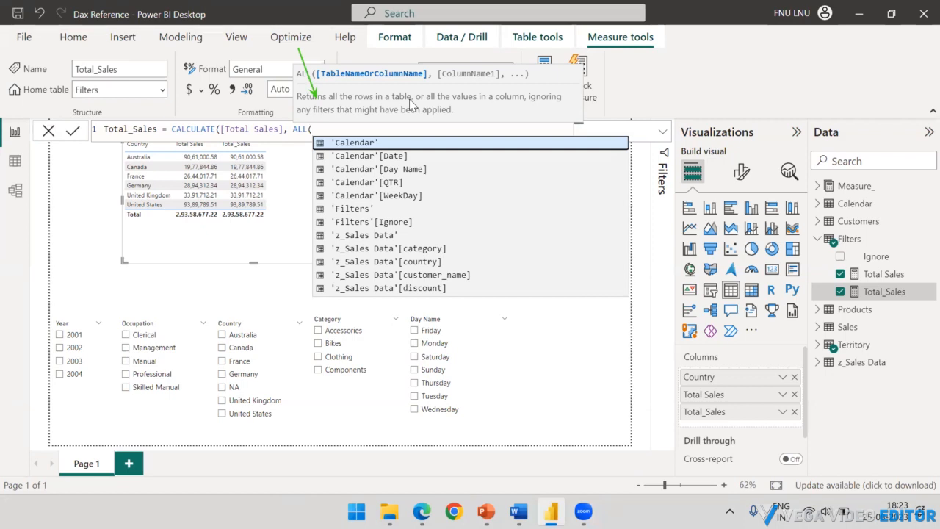
{"action": "type", "text": "sal"}
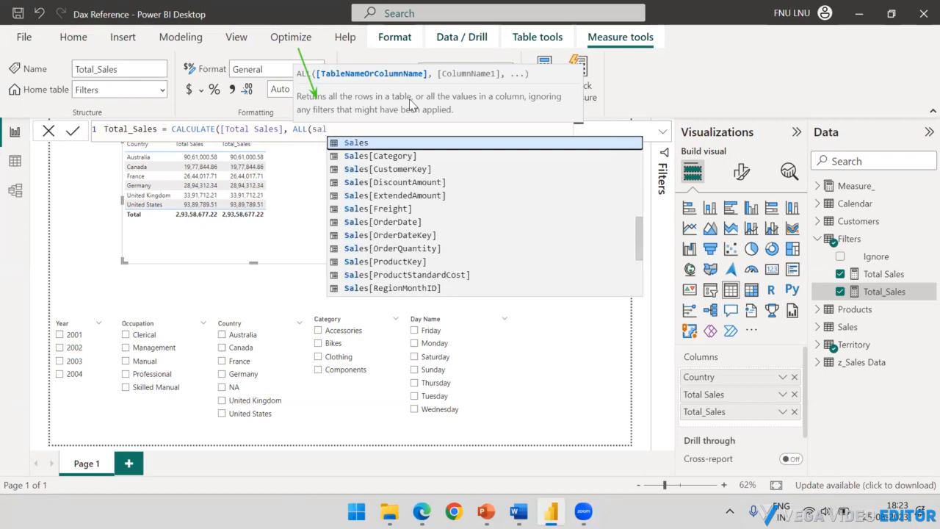
{"action": "key", "text": "Tab"}
{"action": "type", "text": ")"}
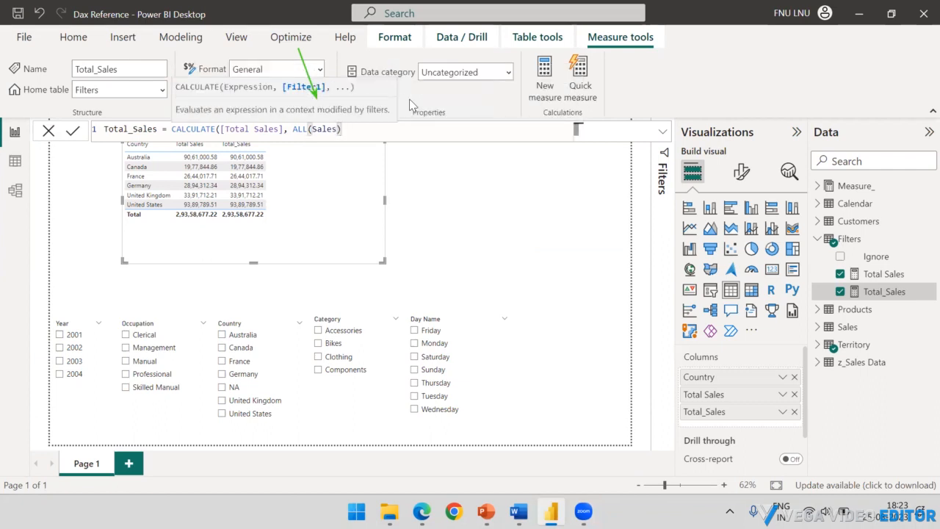
{"action": "left_click", "coordinate": [293, 129]}
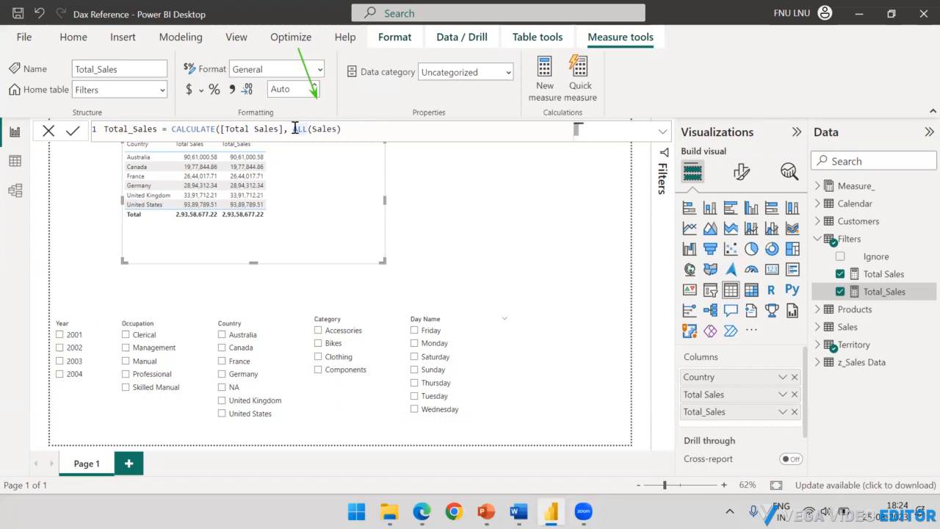
{"action": "left_click_drag", "start_coordinate": [292, 129], "coordinate": [345, 131]}
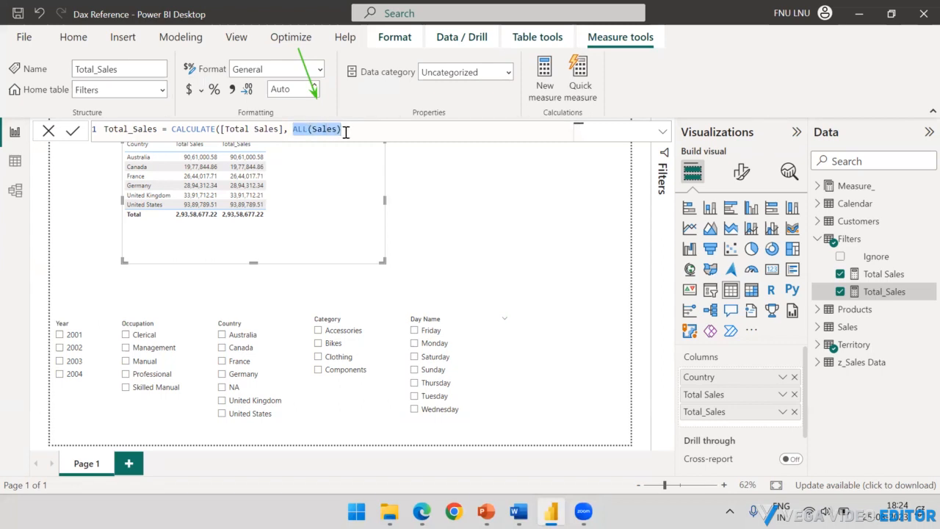
{"action": "left_click", "coordinate": [373, 130]}
{"action": "type", "text": ")"}
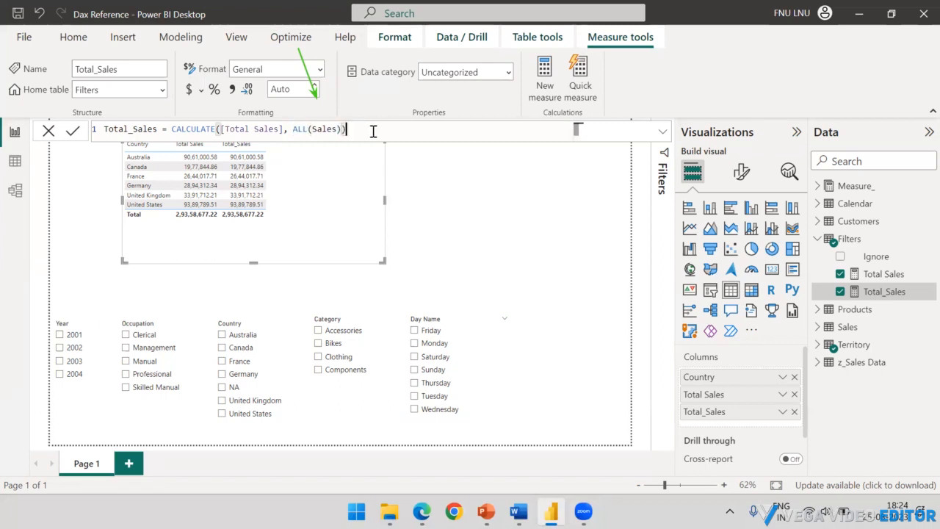
- Examine the [Total Sales] expression and the ALL(Sales) filter argument in the Total_Sales formula
{"action": "left_click_drag", "start_coordinate": [292, 130], "coordinate": [342, 130]}
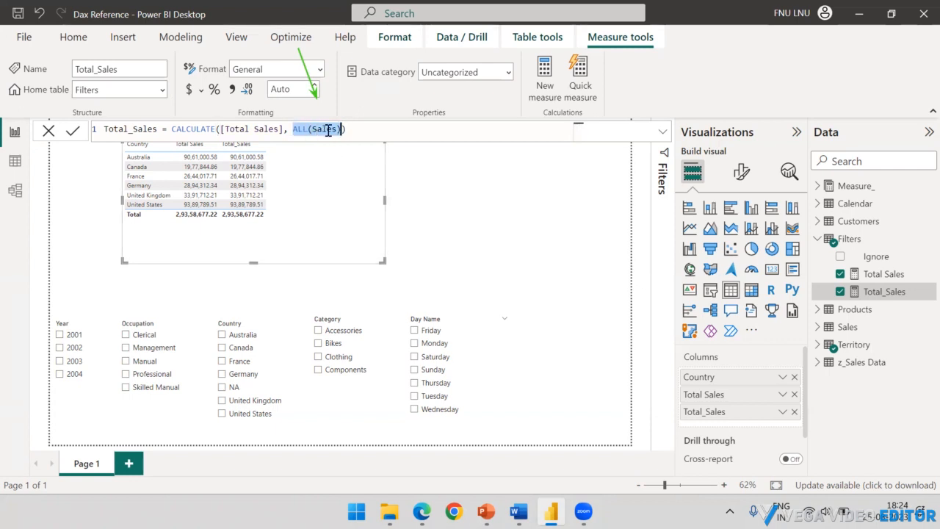
{"action": "left_click_drag", "start_coordinate": [283, 129], "coordinate": [219, 129]}
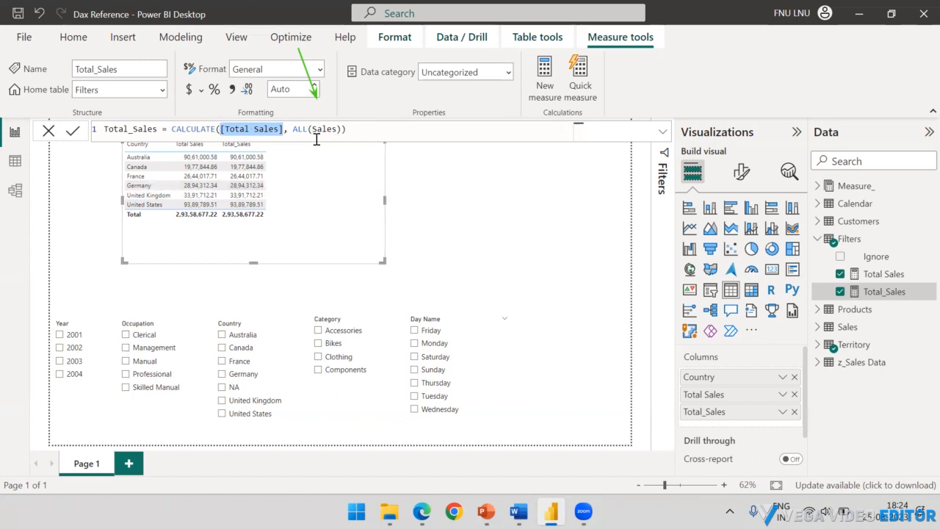
{"action": "left_click_drag", "start_coordinate": [293, 130], "coordinate": [341, 130]}
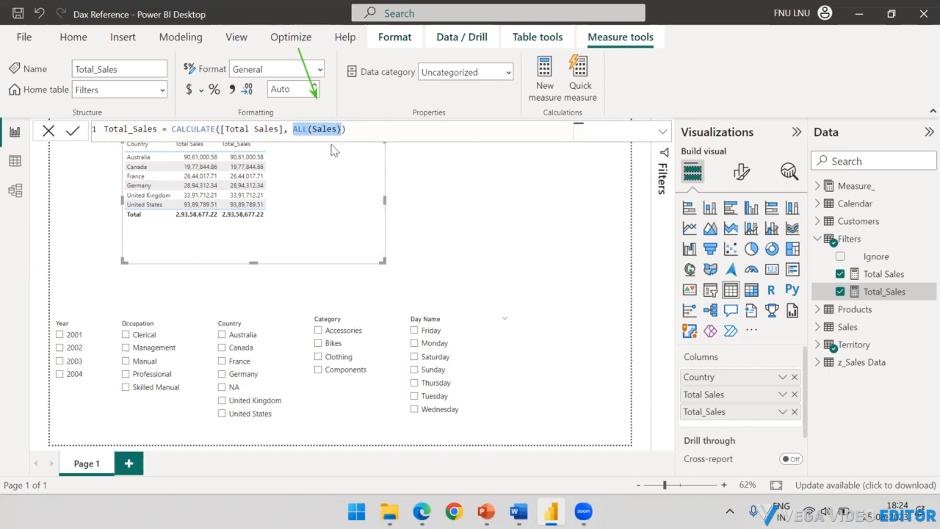
{"action": "left_click", "coordinate": [280, 129]}
{"action": "left_click_drag", "start_coordinate": [261, 129], "coordinate": [219, 129]}
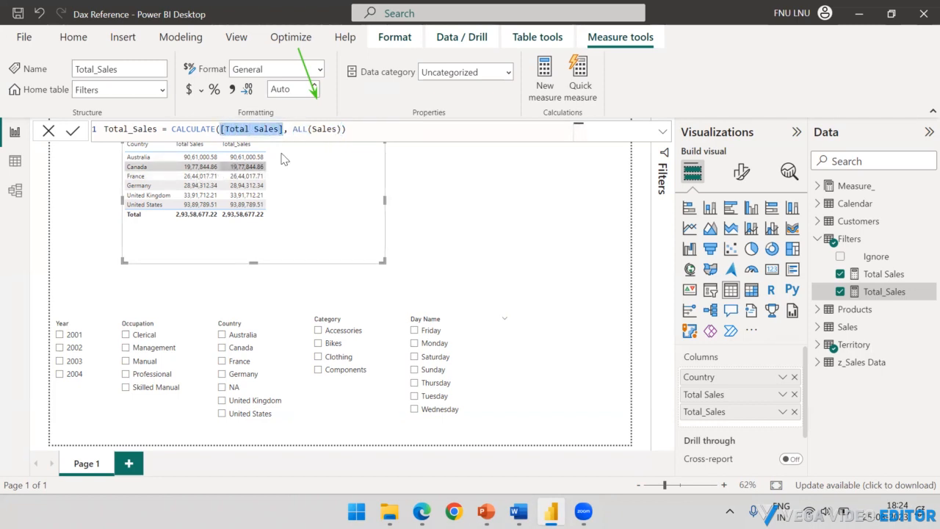
{"action": "left_click", "coordinate": [293, 129]}
{"action": "left_click_drag", "start_coordinate": [293, 130], "coordinate": [340, 129]}
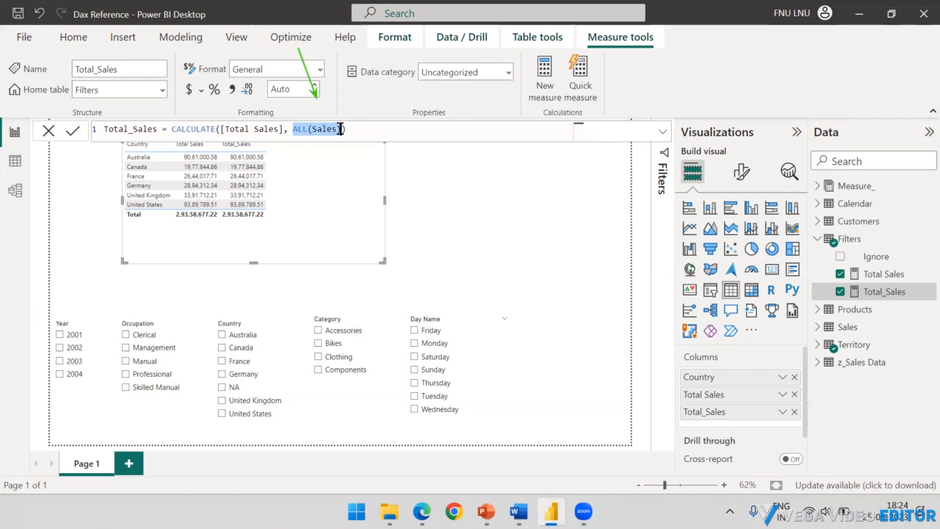
{"action": "left_click", "coordinate": [293, 130]}
{"action": "left_click_drag", "start_coordinate": [293, 129], "coordinate": [342, 130]}
{"action": "left_click", "coordinate": [346, 129]}
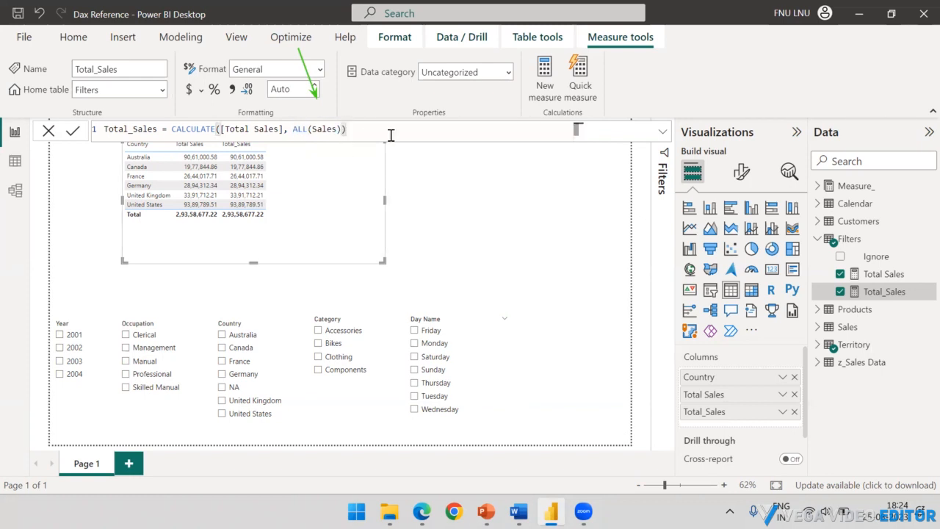
- Commit the revised Total_Sales formula and select the country table visual
{"action": "key", "text": "Return"}
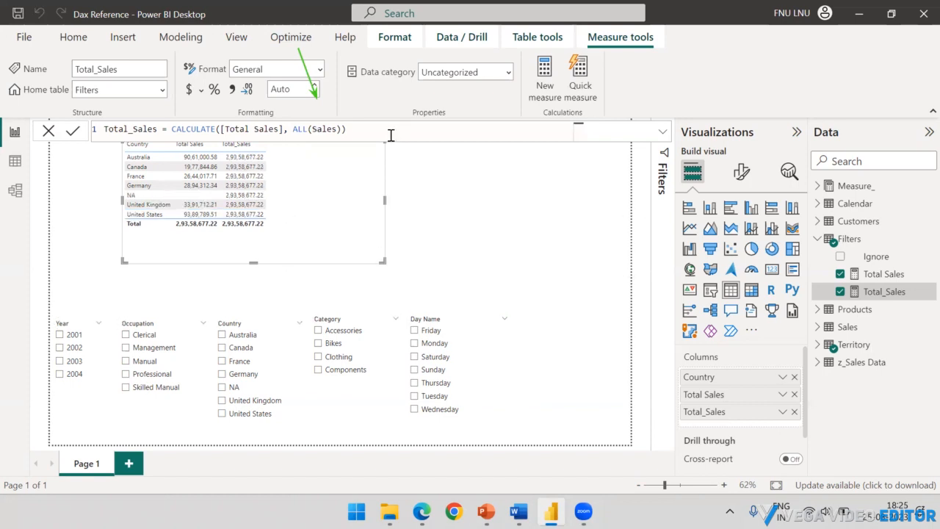
{"action": "left_click", "coordinate": [487, 189]}
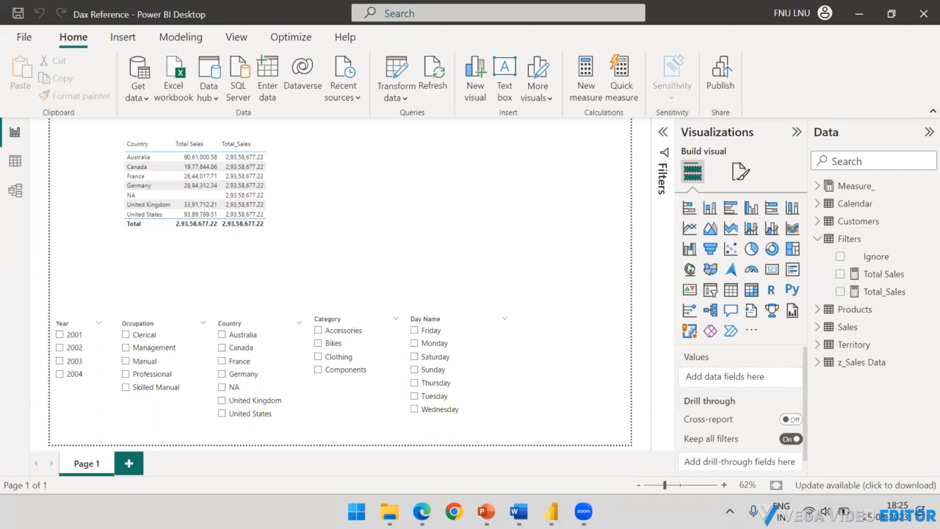
{"action": "left_click", "coordinate": [293, 149]}
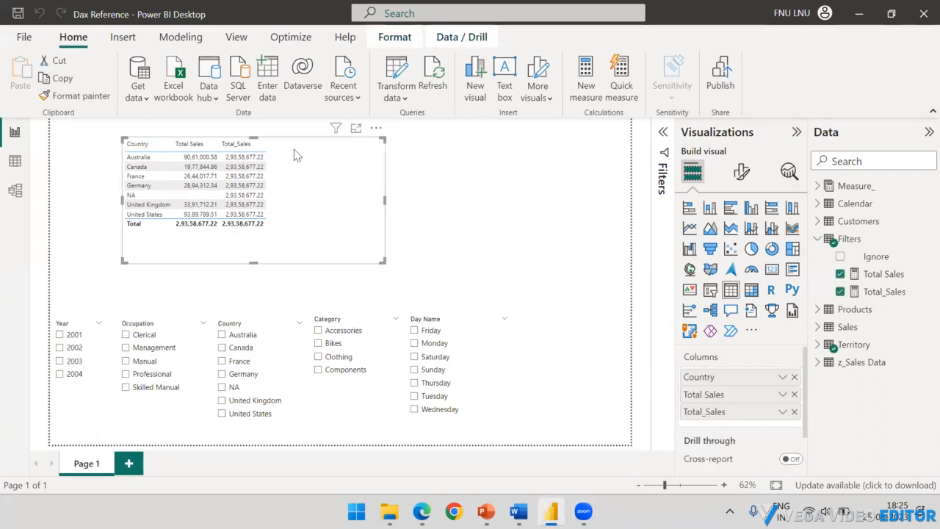
- Check which Territory field the country table visual uses and display the Total_Sales formula
{"action": "left_click", "coordinate": [817, 344]}
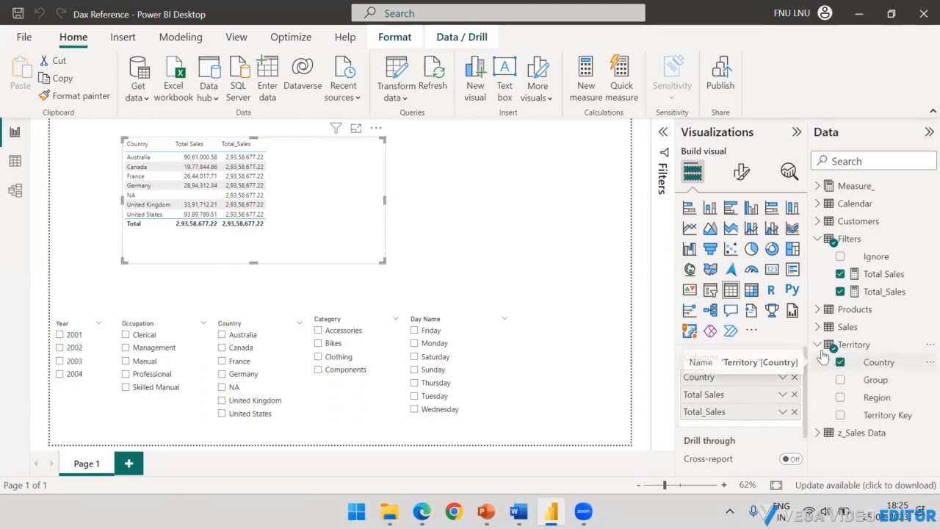
{"action": "left_click", "coordinate": [818, 346]}
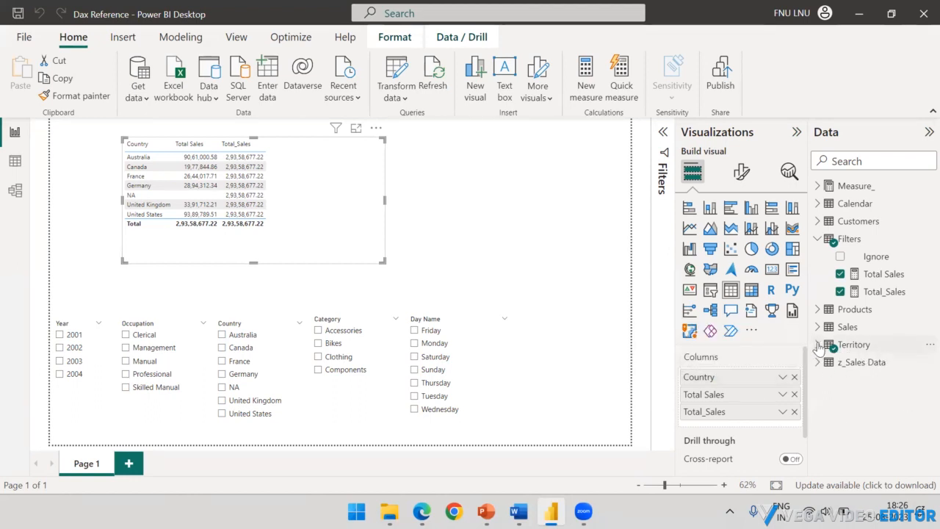
{"action": "left_click", "coordinate": [879, 292]}
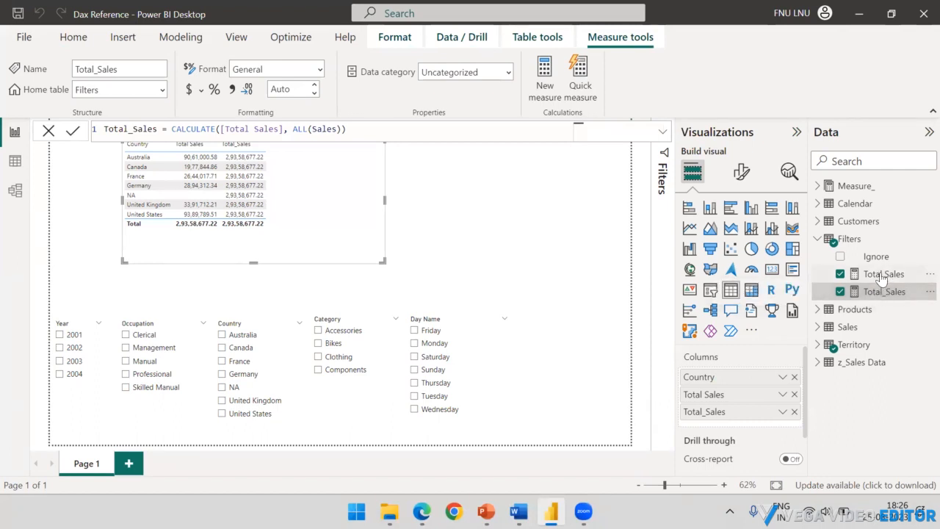
- Compare the Total Sales and Total_Sales formulas and rename the Total_Sales measure as Total_Sales ALL
{"action": "left_click", "coordinate": [880, 275]}
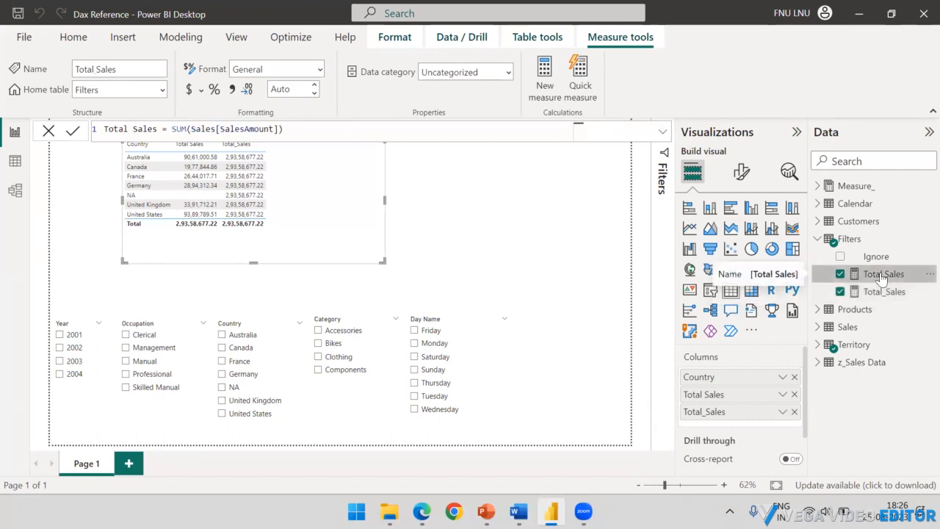
{"action": "left_click", "coordinate": [882, 293]}
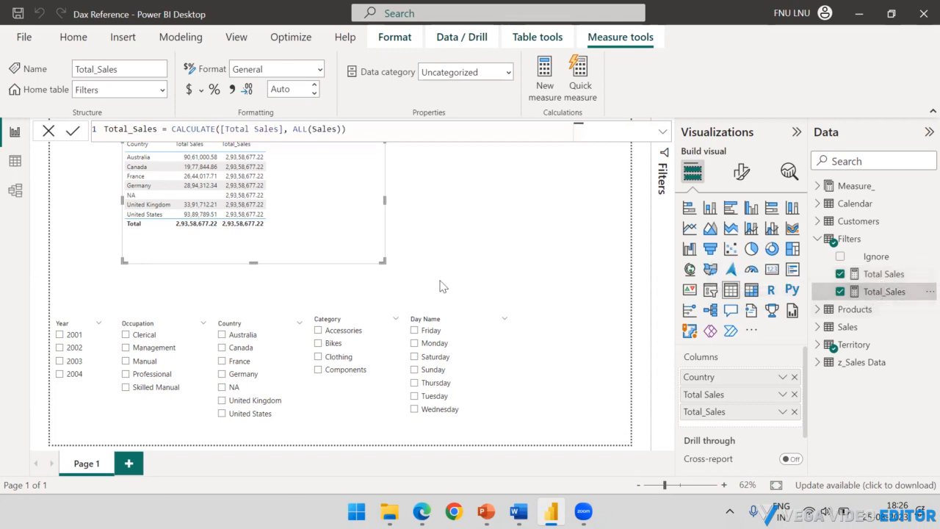
{"action": "left_click", "coordinate": [160, 129]}
{"action": "key", "text": "Left"}
{"action": "type", "text": "ALL"}
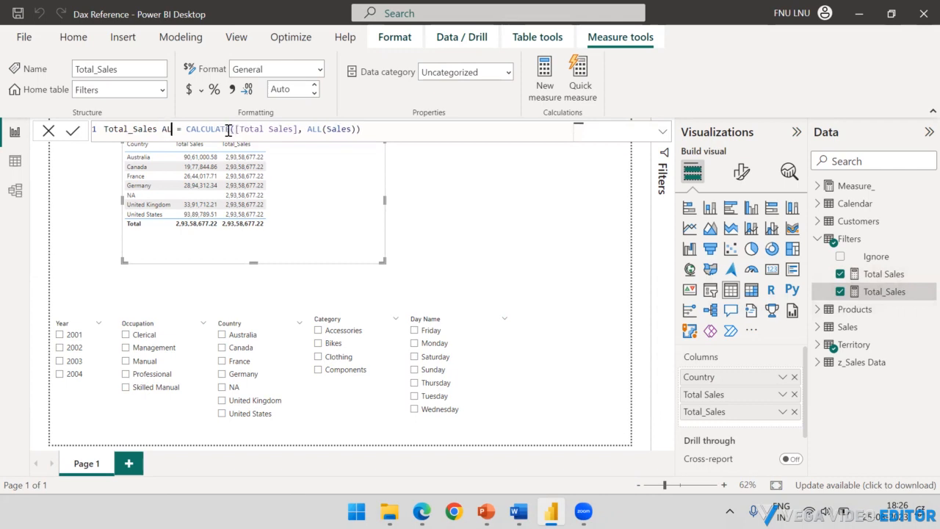
{"action": "key", "text": "Return"}
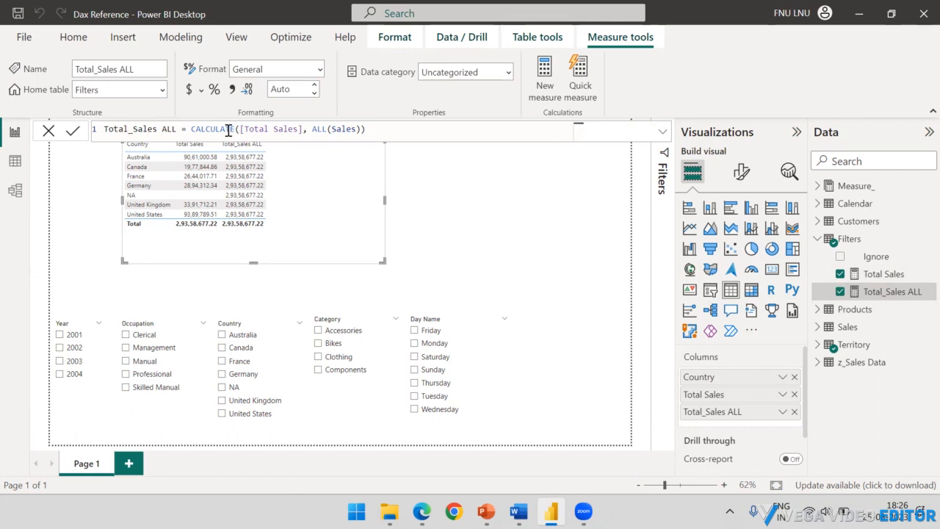
{"action": "left_click", "coordinate": [429, 178]}
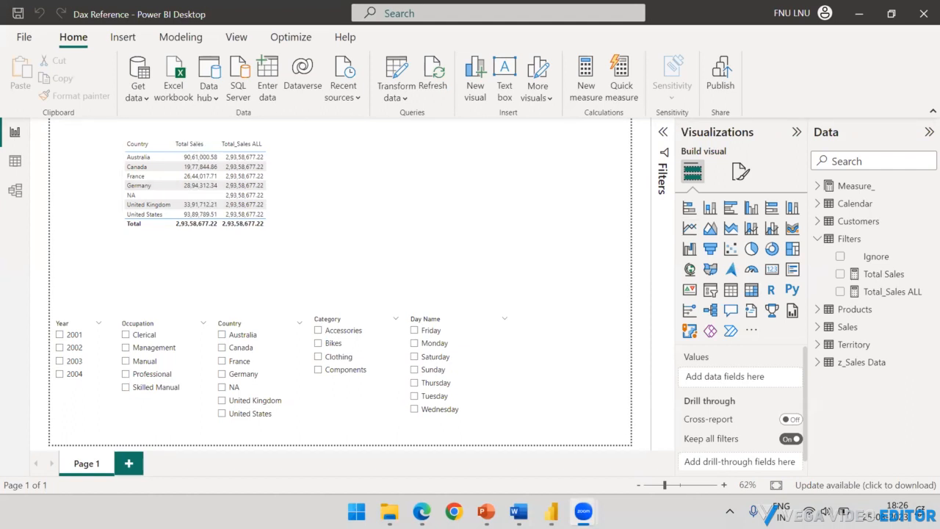
- Create a new measure named % in the Filters table that divides [Total Sales] by [Total_Sales ALL]
{"action": "left_click_drag", "start_coordinate": [214, 126], "coordinate": [203, 148]}
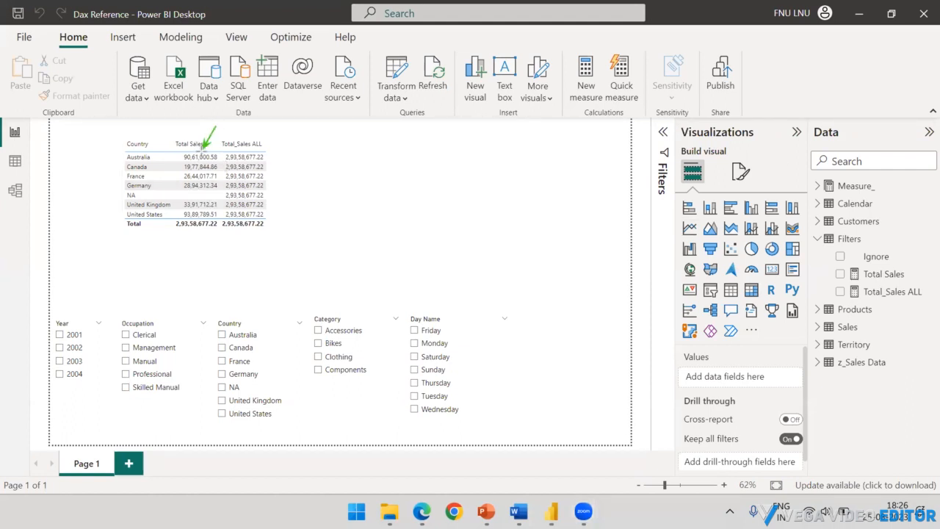
{"action": "left_click_drag", "start_coordinate": [276, 133], "coordinate": [262, 153]}
{"action": "left_click", "coordinate": [860, 243]}
{"action": "right_click", "coordinate": [860, 243]}
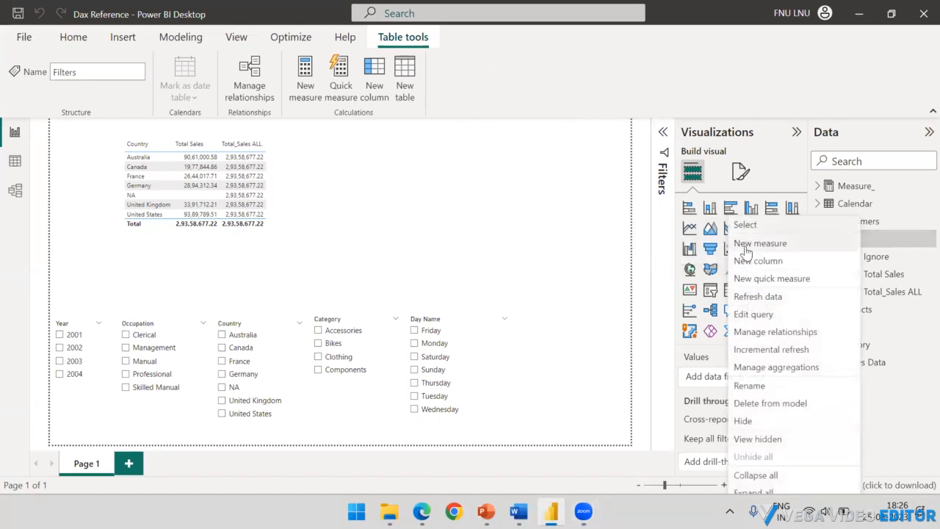
{"action": "left_click", "coordinate": [580, 296]}
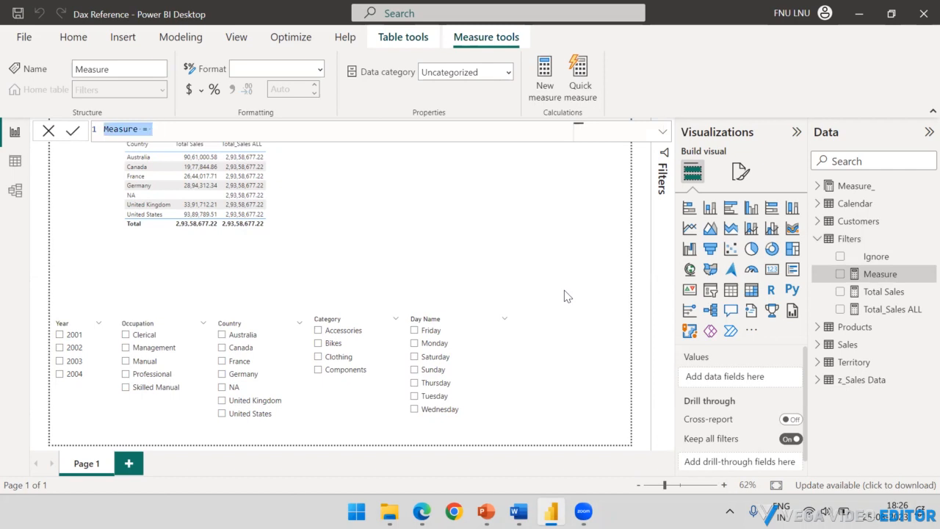
{"action": "key", "text": "BackSpace"}
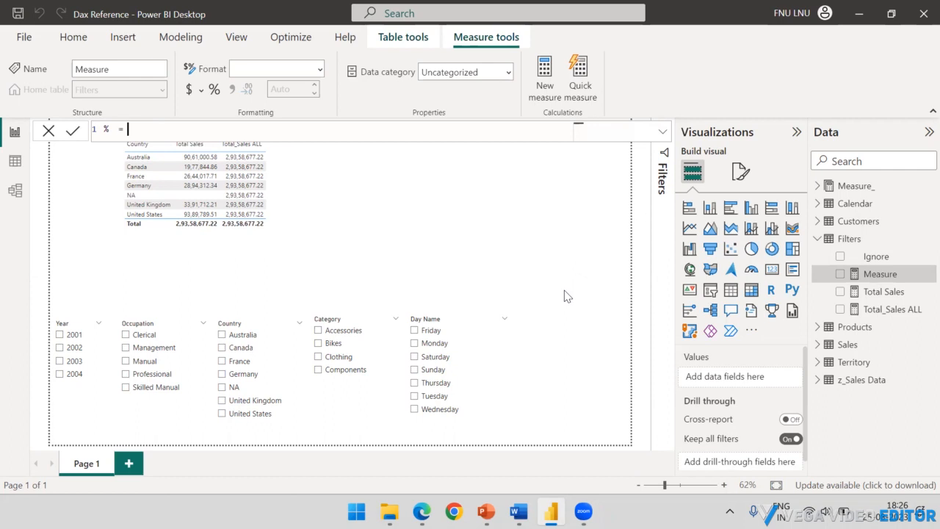
{"action": "type", "text": "% = Tot"}
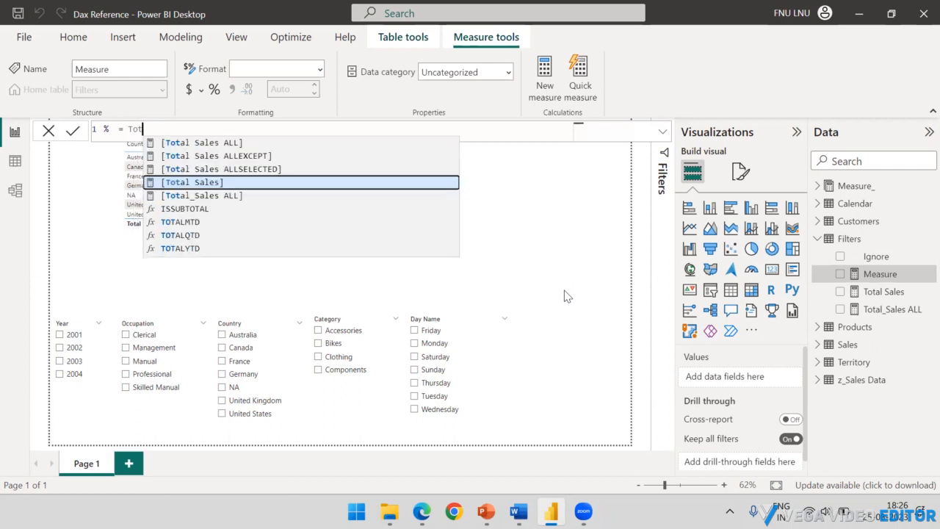
{"action": "key", "text": "Tab"}
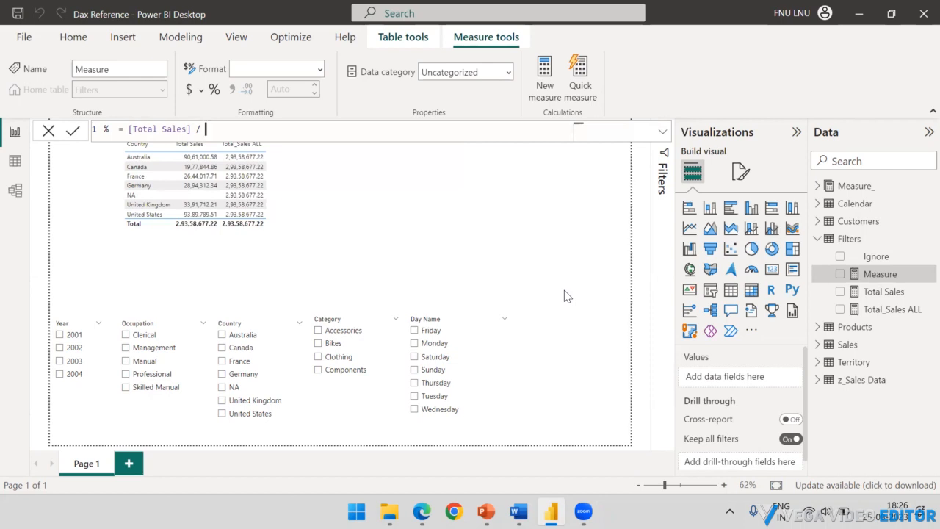
{"action": "type", "text": "/ [Total_Sales ALL]"}
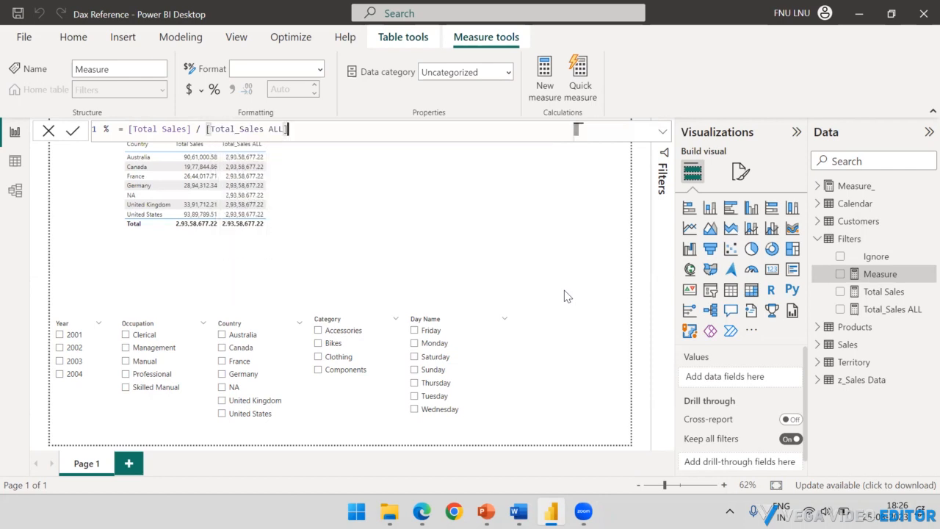
- Enclose the % measure's division in parentheses multiplied by 100 and add the measure to the country table visual
{"action": "type", "text": ")"}
{"action": "left_click", "coordinate": [128, 129]}
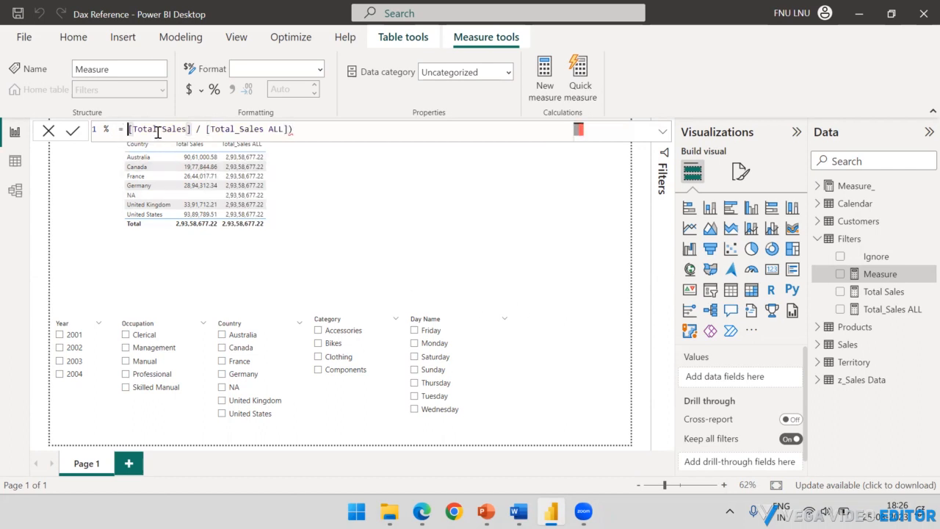
{"action": "type", "text": "("}
{"action": "left_click", "coordinate": [304, 131]}
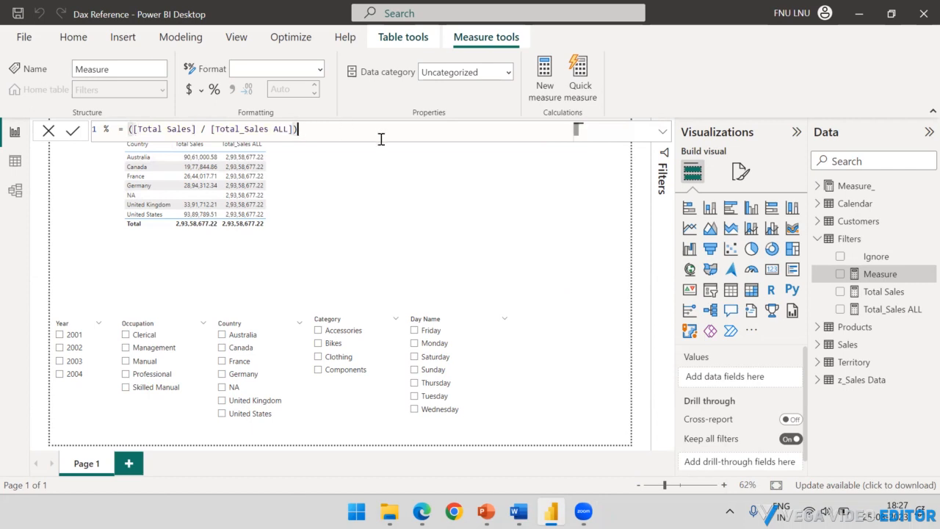
{"action": "type", "text": "* 100"}
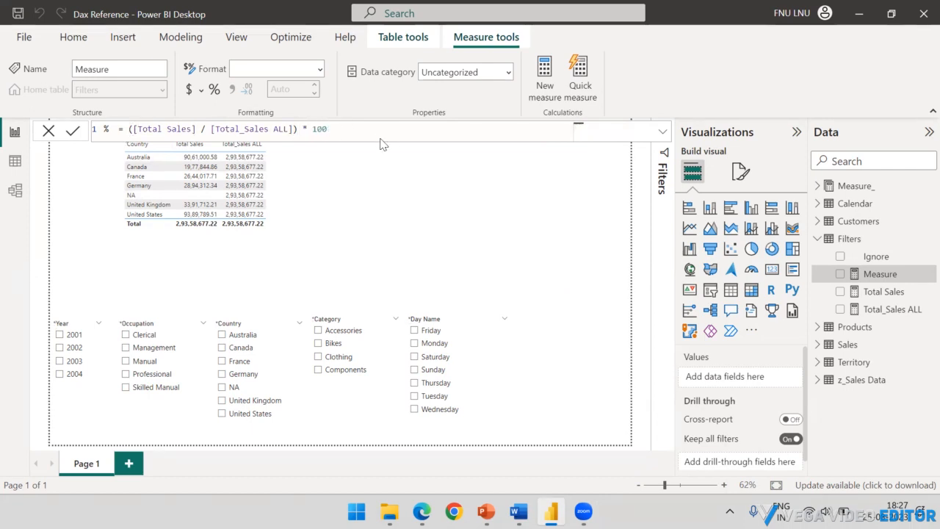
{"action": "key", "text": "Return"}
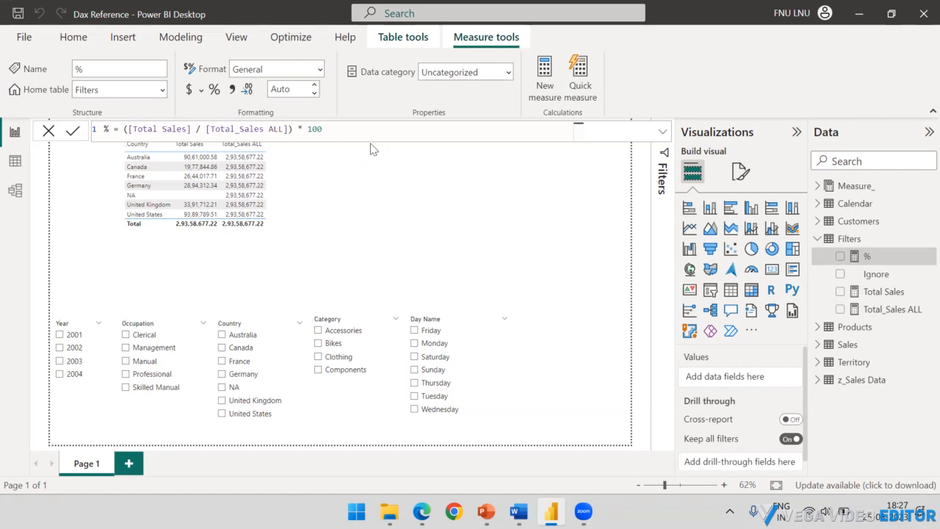
{"action": "left_click_drag", "start_coordinate": [867, 256], "coordinate": [315, 193]}
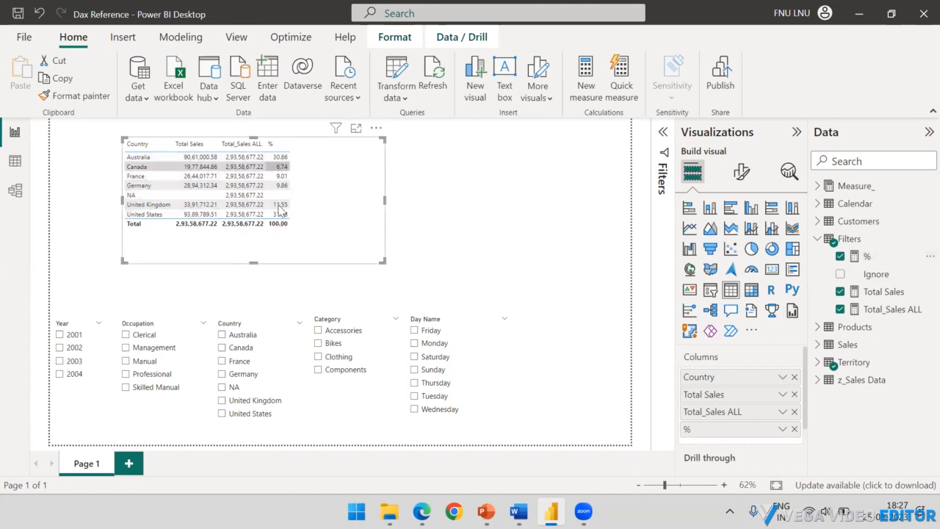
- Rewrite the % measure with the DIVIDE function as DIVIDE([Total Sales] , [Total_Sales ALL]) * 100
{"action": "left_click", "coordinate": [879, 262]}
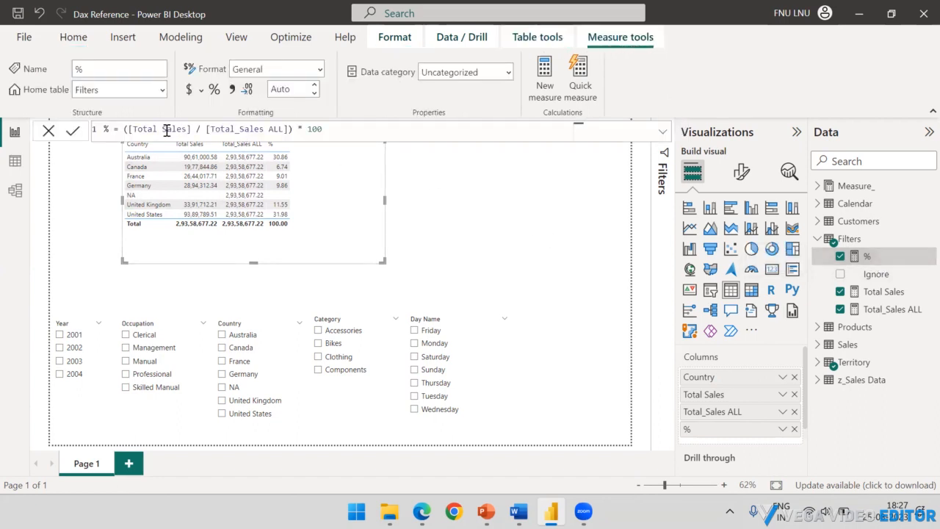
{"action": "left_click", "coordinate": [128, 129]}
{"action": "type", "text": "DIVIDE"}
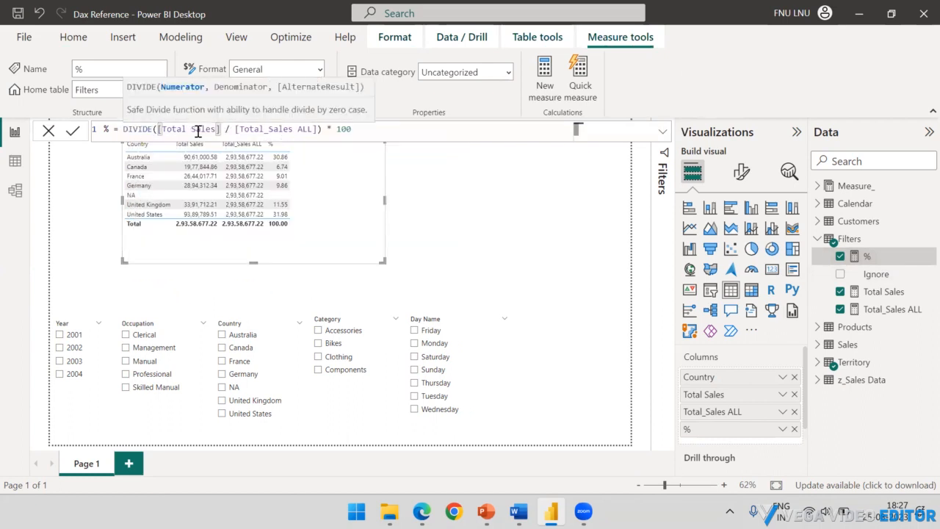
{"action": "left_click", "coordinate": [229, 129]}
{"action": "key", "text": "BackSpace"}
{"action": "type", "text": ","}
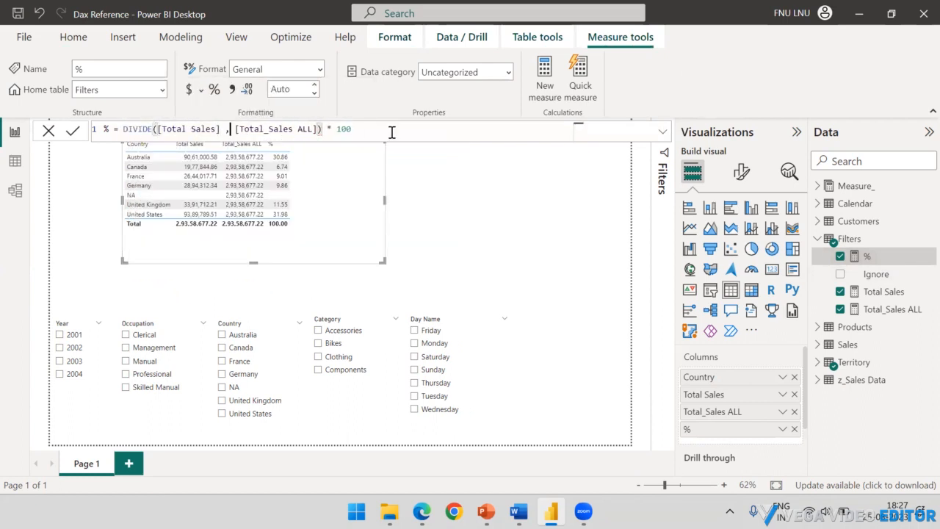
{"action": "left_click", "coordinate": [321, 130]}
{"action": "left_click", "coordinate": [434, 131]}
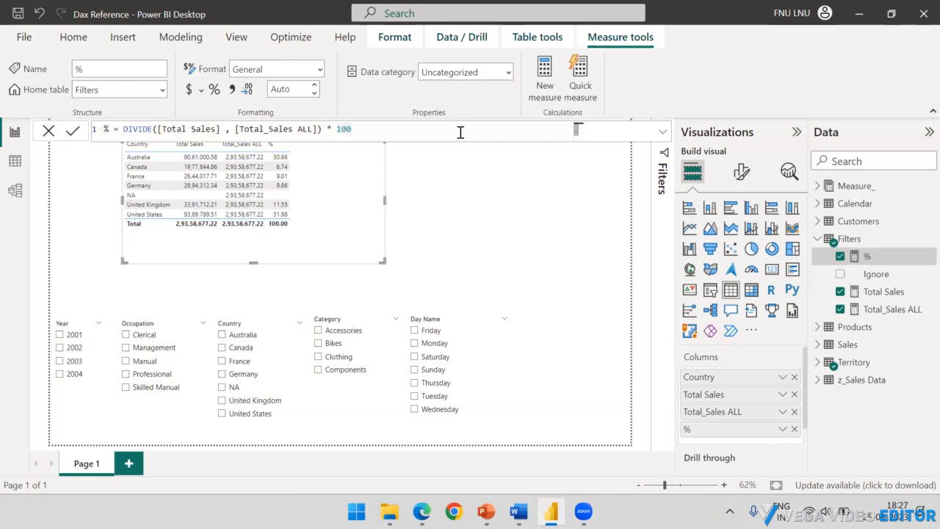
{"action": "key", "text": "Return"}
{"action": "left_click", "coordinate": [428, 204]}
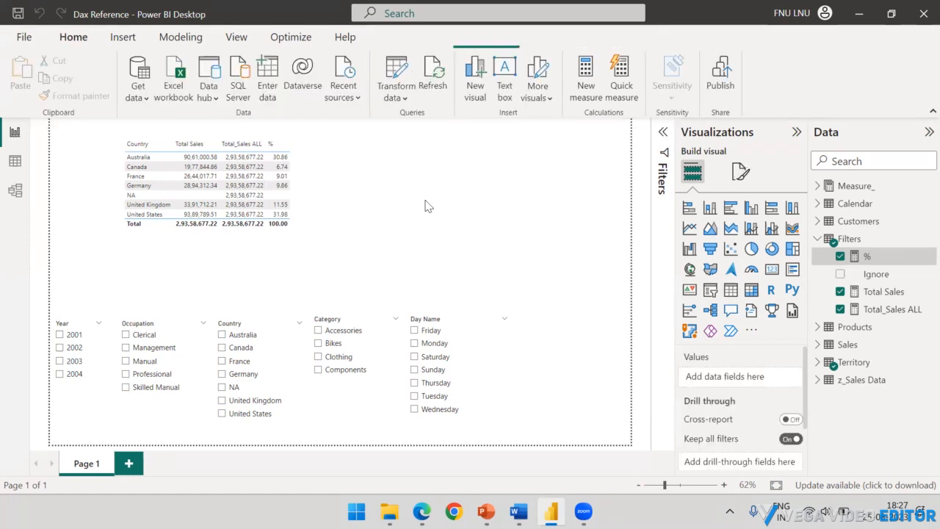
- Filter the report to the years 2001, 2002 and 2003 with the Year slicer
{"action": "left_click", "coordinate": [314, 157]}
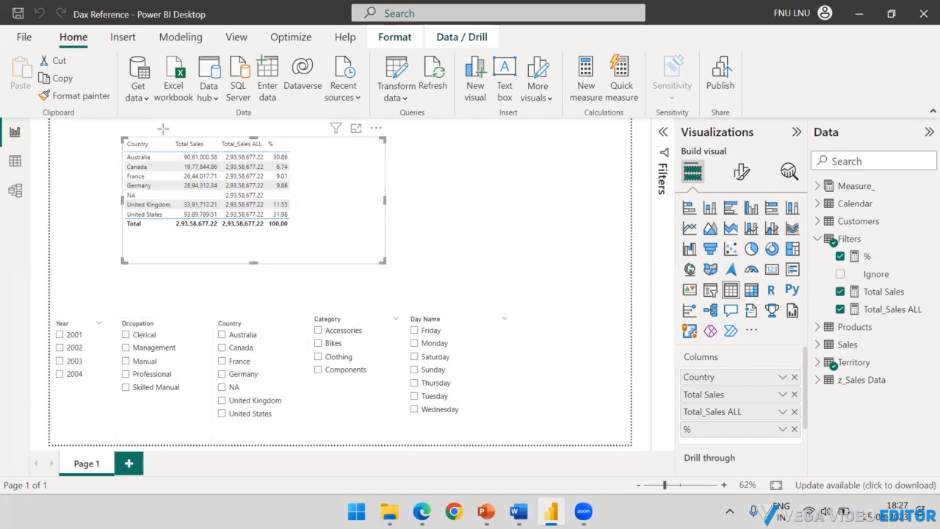
{"action": "left_click_drag", "start_coordinate": [168, 125], "coordinate": [226, 153]}
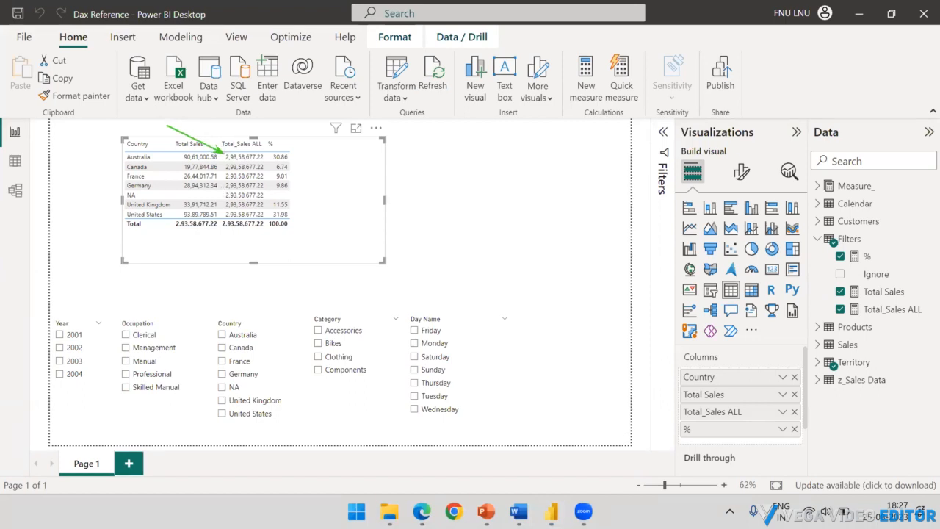
{"action": "left_click", "coordinate": [61, 335]}
{"action": "left_click", "coordinate": [59, 347]}
{"action": "left_click", "coordinate": [60, 360]}
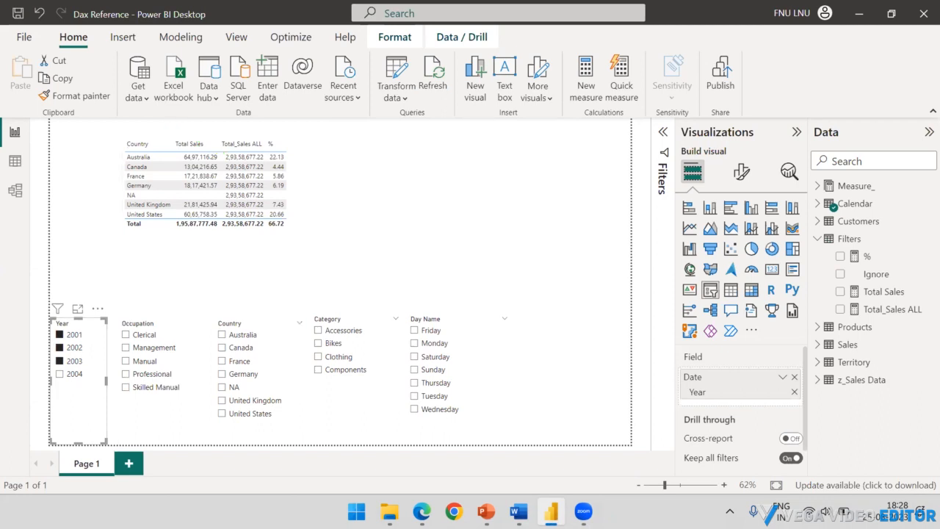
- Shorten the country table visual so its frame ends just below the Total row
{"action": "left_click", "coordinate": [296, 182]}
{"action": "left_click_drag", "start_coordinate": [252, 262], "coordinate": [254, 238]}
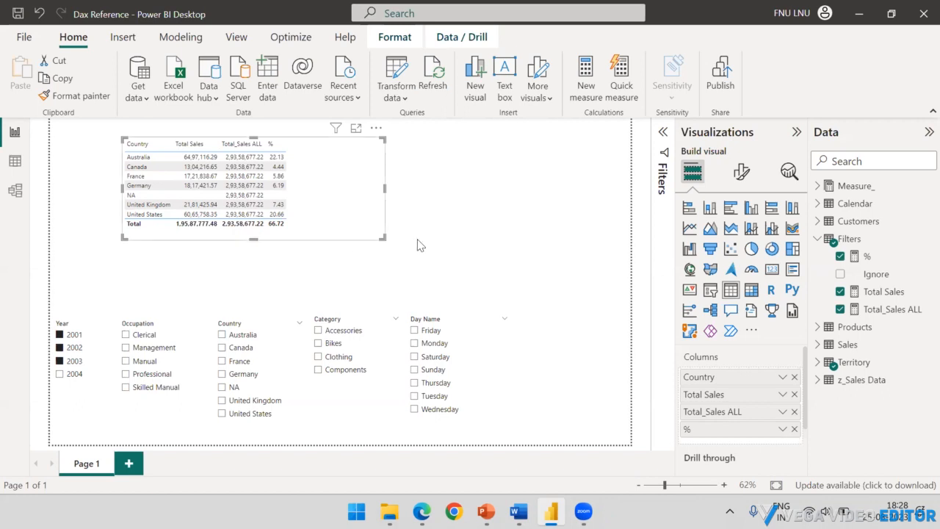
{"action": "left_click", "coordinate": [464, 225]}
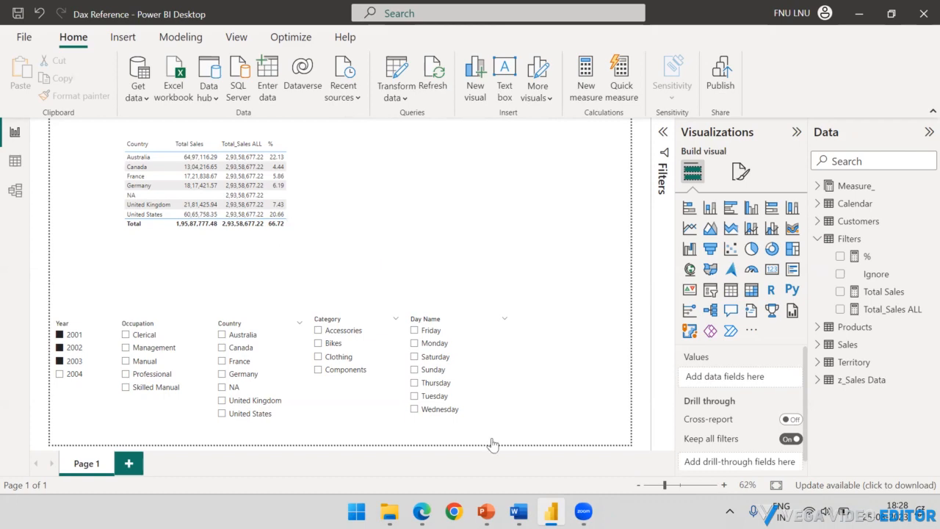
- Review the Filter Functions slide in PowerPoint, return to Power BI and shift the country table visual slightly right and down
{"action": "left_click", "coordinate": [486, 510]}
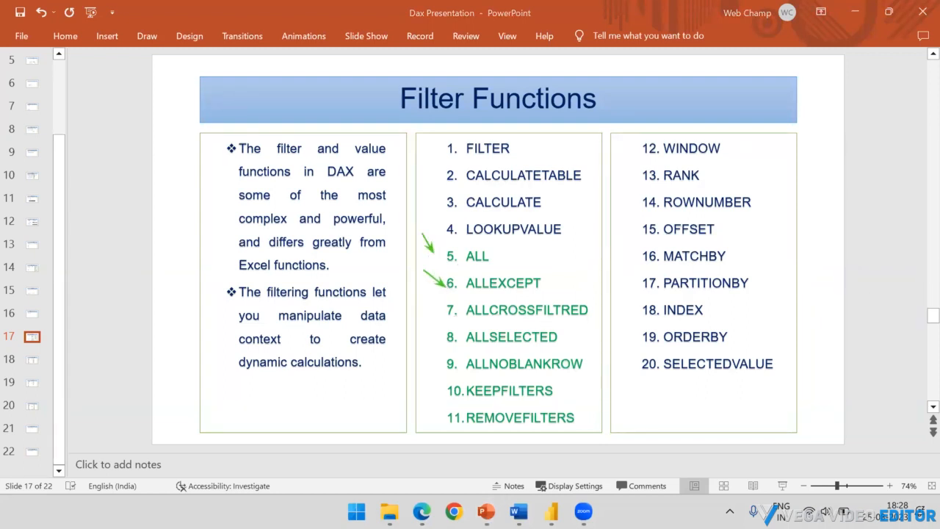
{"action": "left_click", "coordinate": [889, 12]}
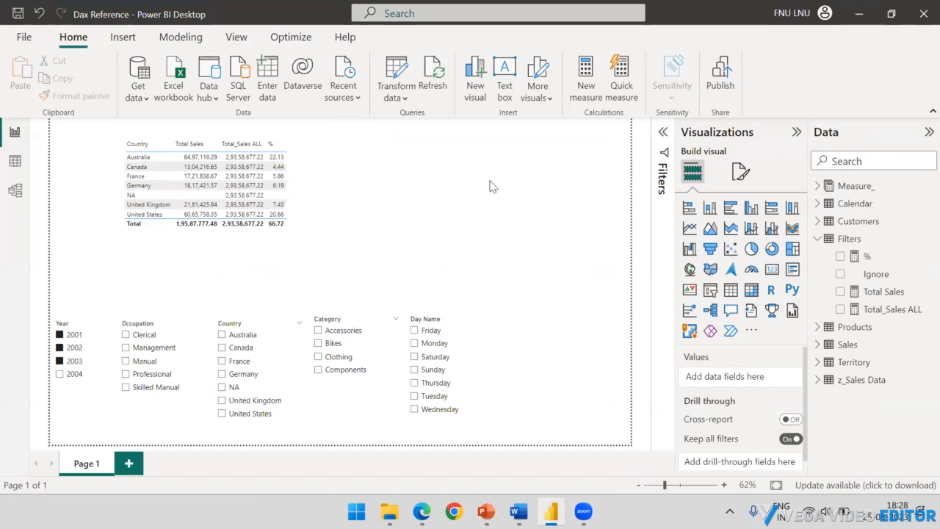
{"action": "left_click", "coordinate": [316, 143]}
{"action": "left_click_drag", "start_coordinate": [316, 143], "coordinate": [340, 155]}
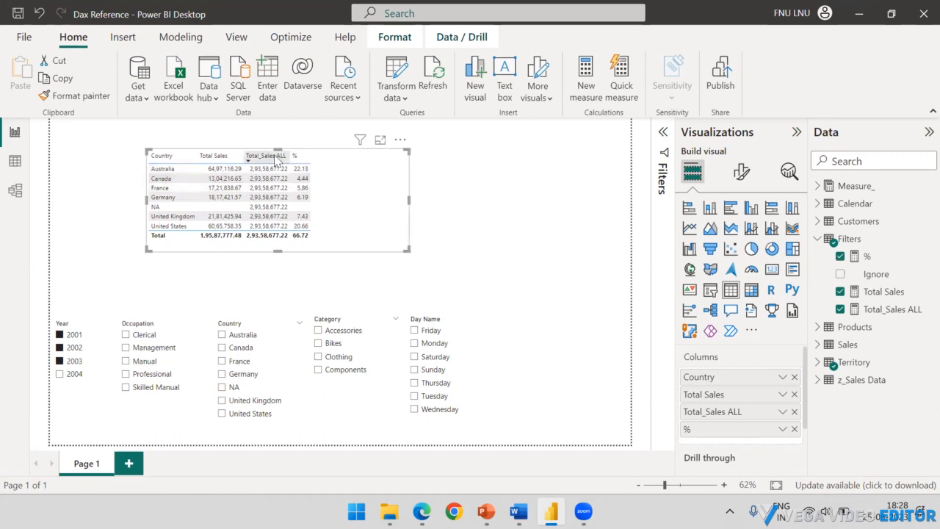
- Display the Total_Sales ALL formula and examine its ALL(Sales) filter argument
{"action": "left_click", "coordinate": [918, 311]}
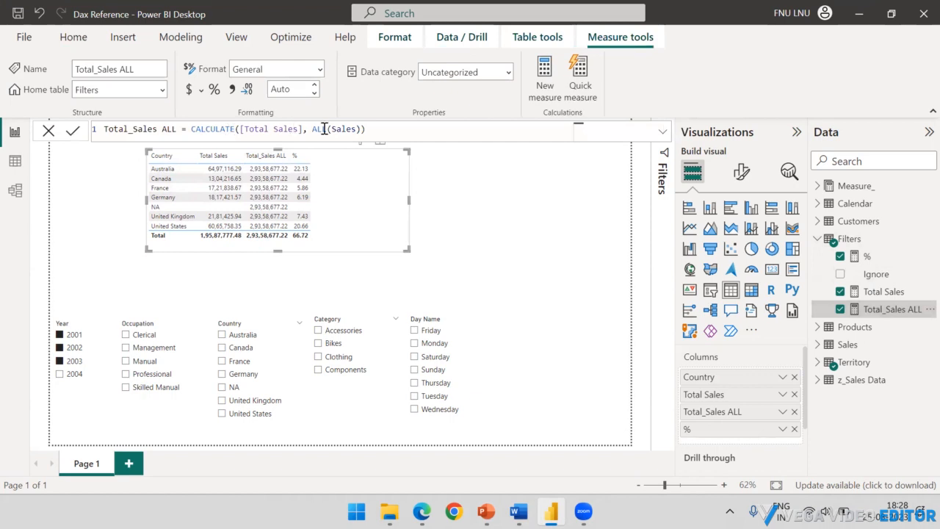
{"action": "left_click_drag", "start_coordinate": [312, 129], "coordinate": [363, 130]}
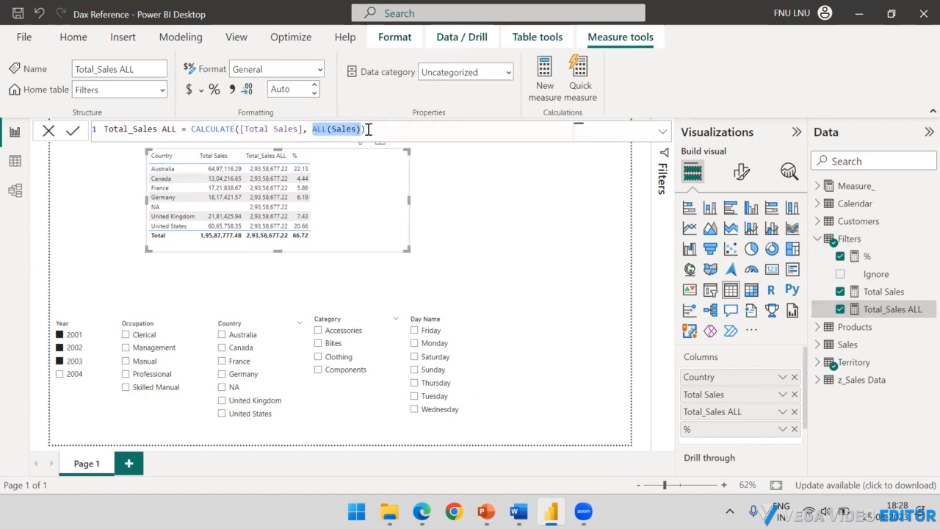
{"action": "left_click", "coordinate": [370, 130]}
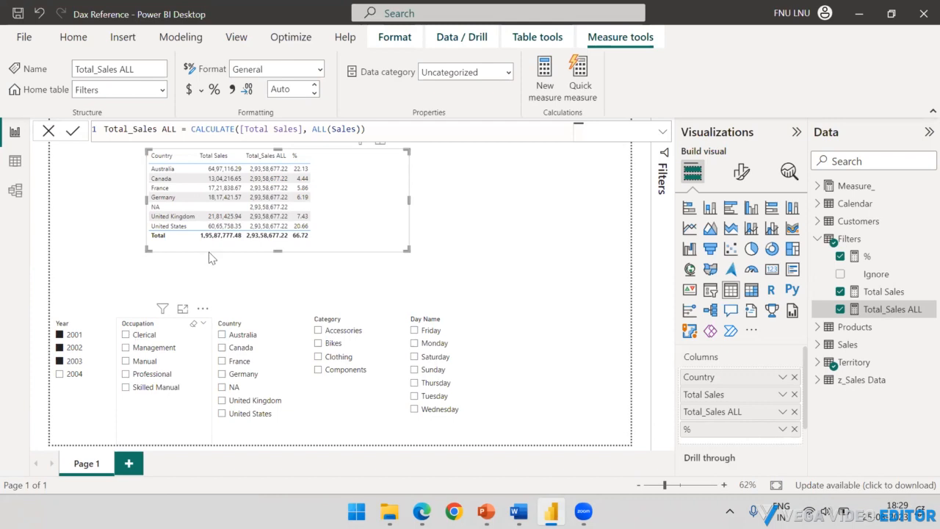
- Check the function following ALL on PowerPoint's Filter Functions slide and return to the Power BI report
{"action": "left_click", "coordinate": [499, 223]}
{"action": "left_click", "coordinate": [486, 511]}
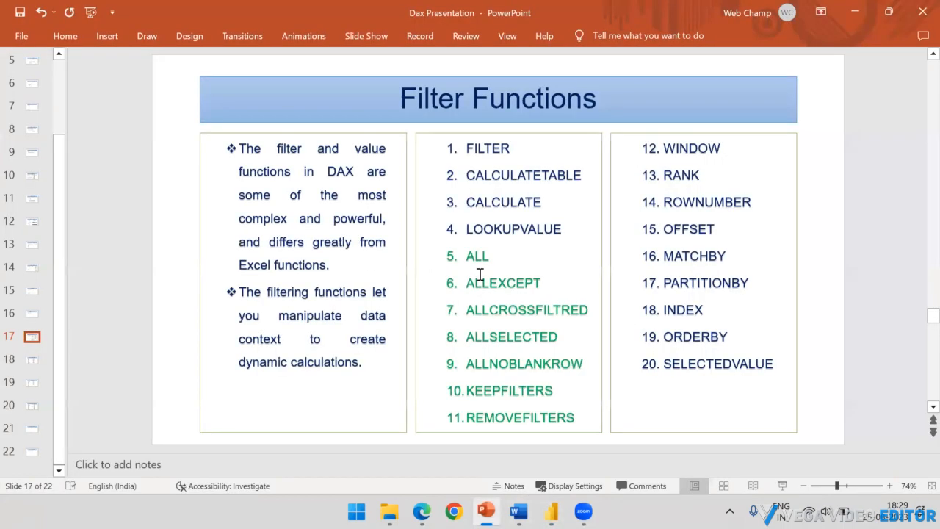
{"action": "left_click", "coordinate": [854, 13]}
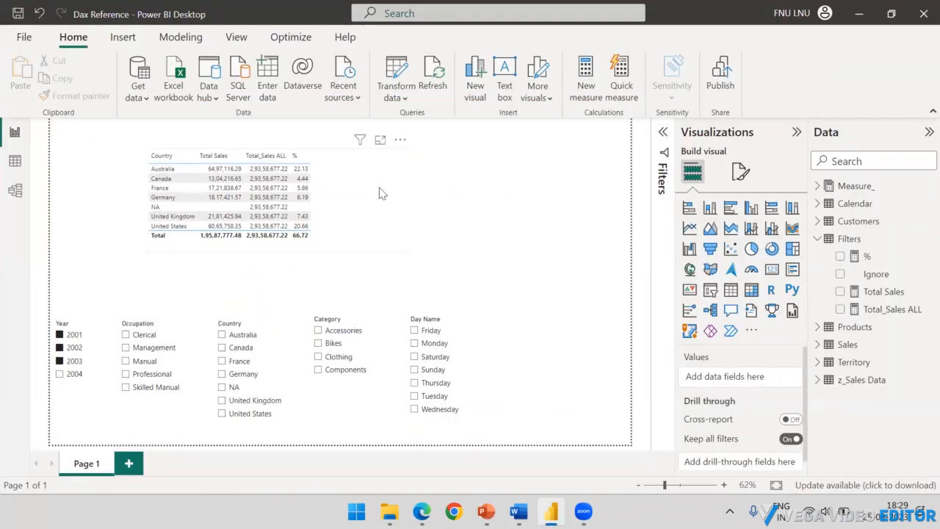
- Enlarge the country table visual by extending its frame upward and to the right
{"action": "left_click", "coordinate": [379, 188]}
{"action": "left_click_drag", "start_coordinate": [408, 149], "coordinate": [441, 130]}
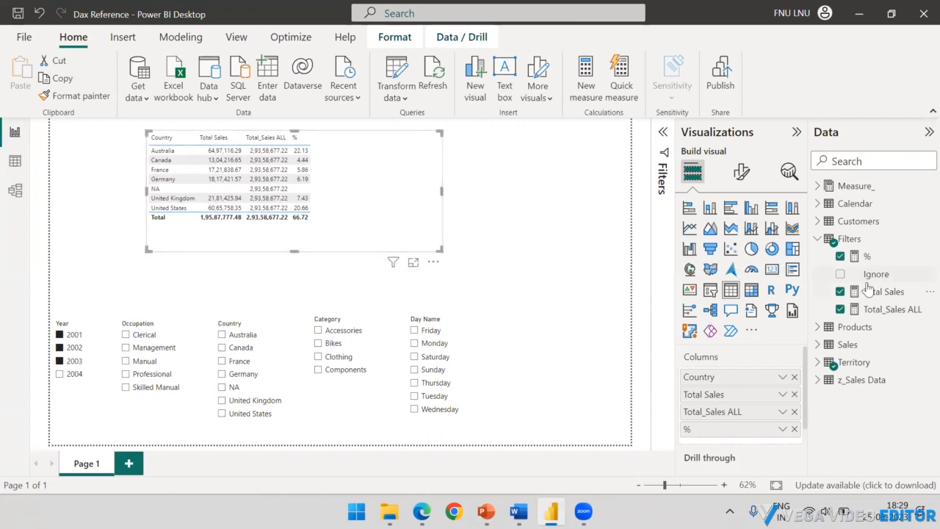
- Create a measure named Total_Sales ALLEXCEPT in the Filters table and start its formula with the ALLEXCEPT function
{"action": "left_click", "coordinate": [854, 239]}
{"action": "right_click", "coordinate": [863, 238]}
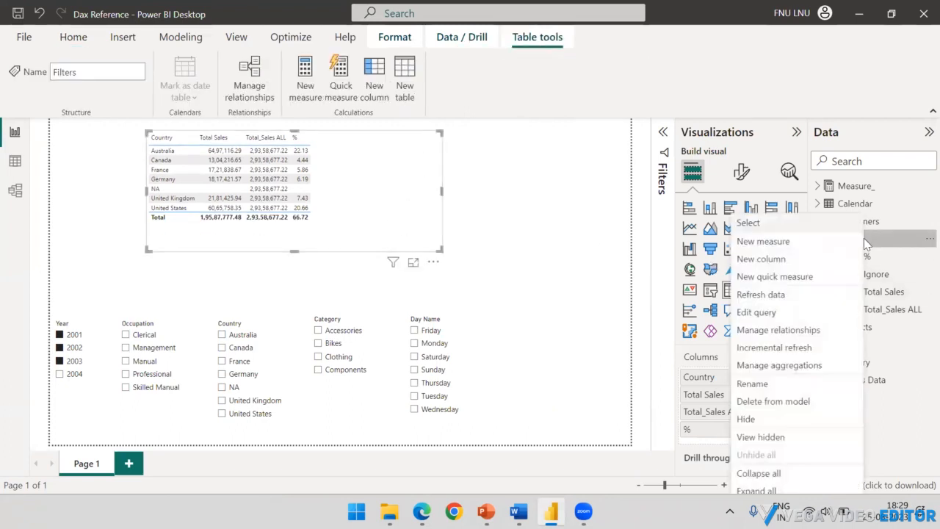
{"action": "left_click", "coordinate": [785, 244]}
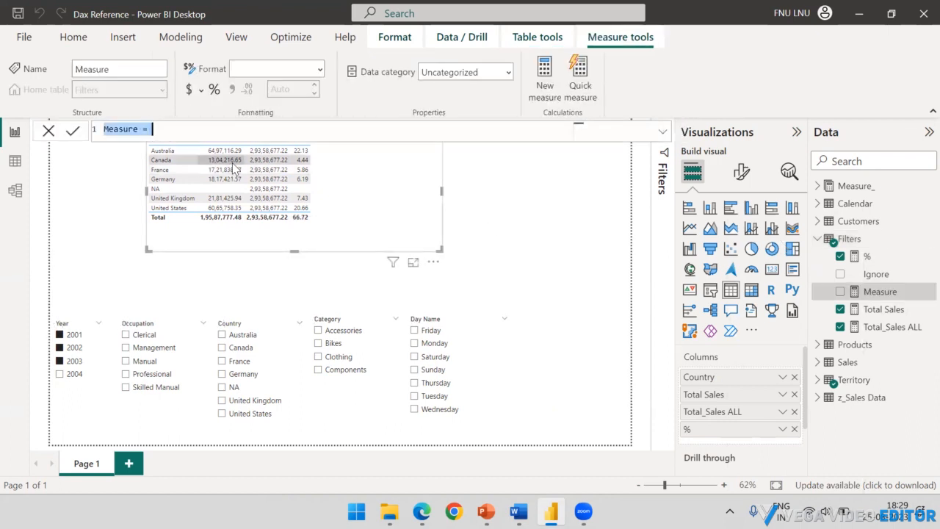
{"action": "key", "text": "BackSpace"}
{"action": "type", "text": "Tot"}
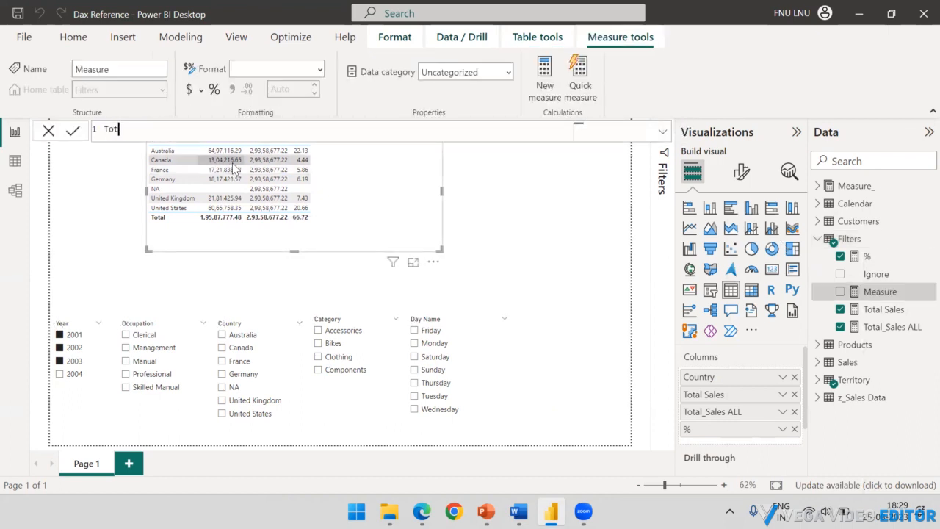
{"action": "type", "text": "al_Sales ALLEXCEPT = ALL"}
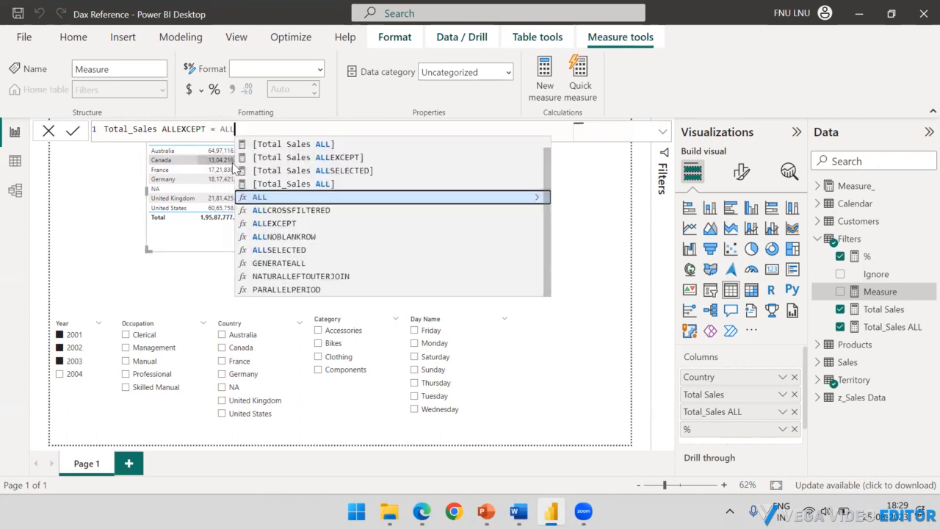
{"action": "type", "text": "EXCEPT("}
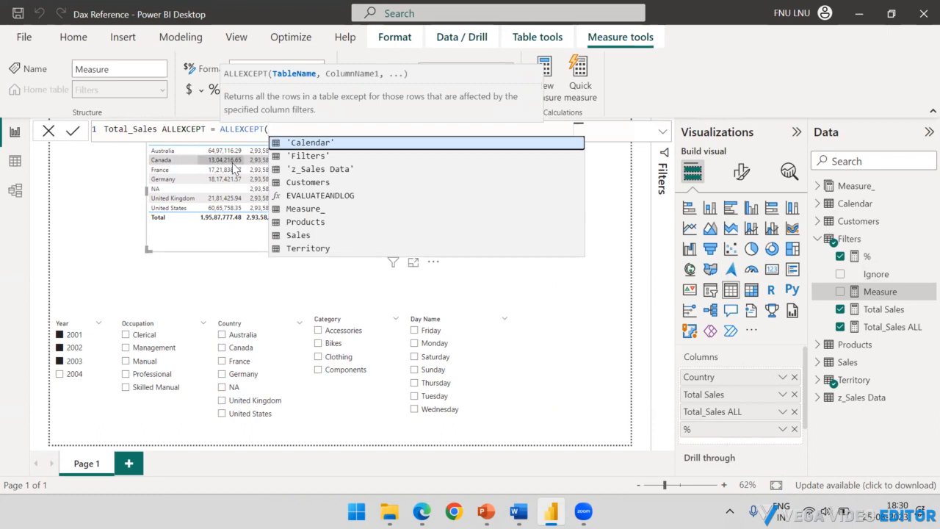
{"action": "key", "text": "Escape"}
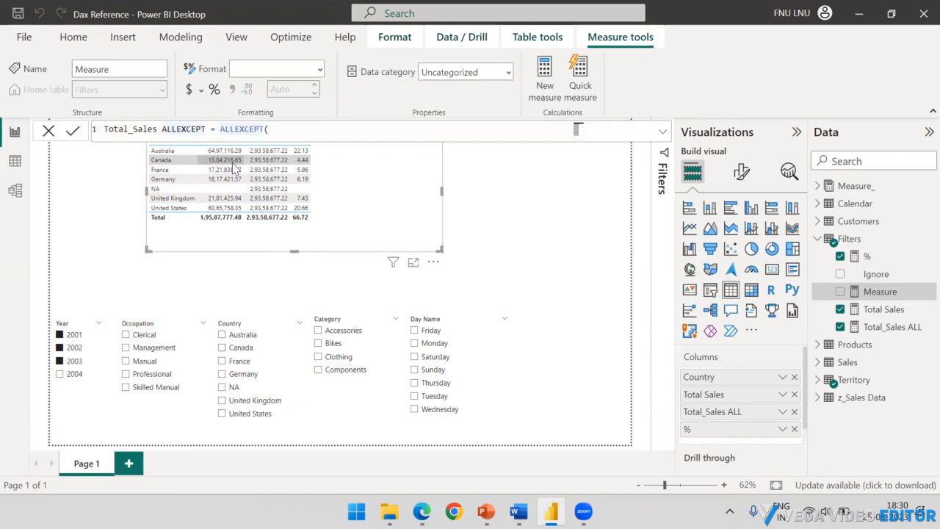
- Wrap ALLEXCEPT in a CALCULATE function that uses the [Total Sales] measure as its expression
{"action": "key", "text": "ctrl+Left"}
{"action": "key", "text": "ctrl+Left"}
{"action": "type", "text": "CAL"}
{"action": "key", "text": "Tab"}
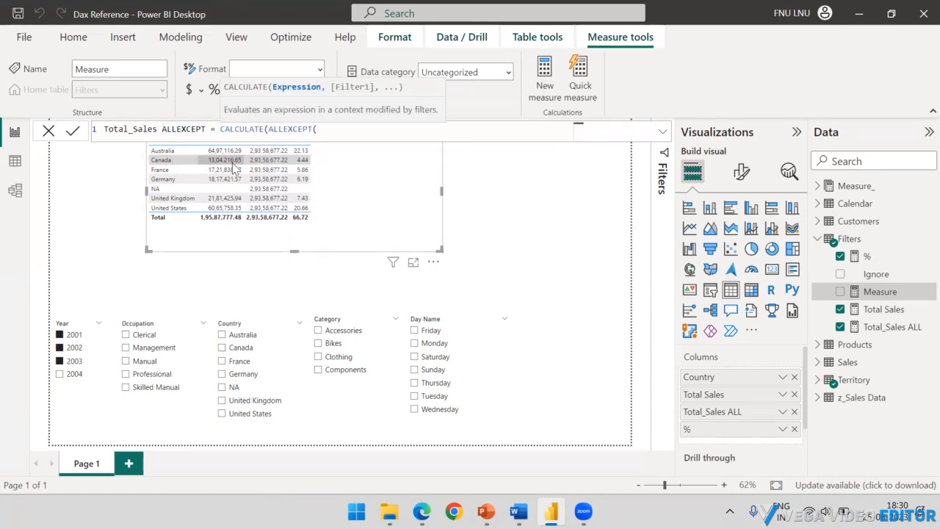
{"action": "type", "text": "Toa"}
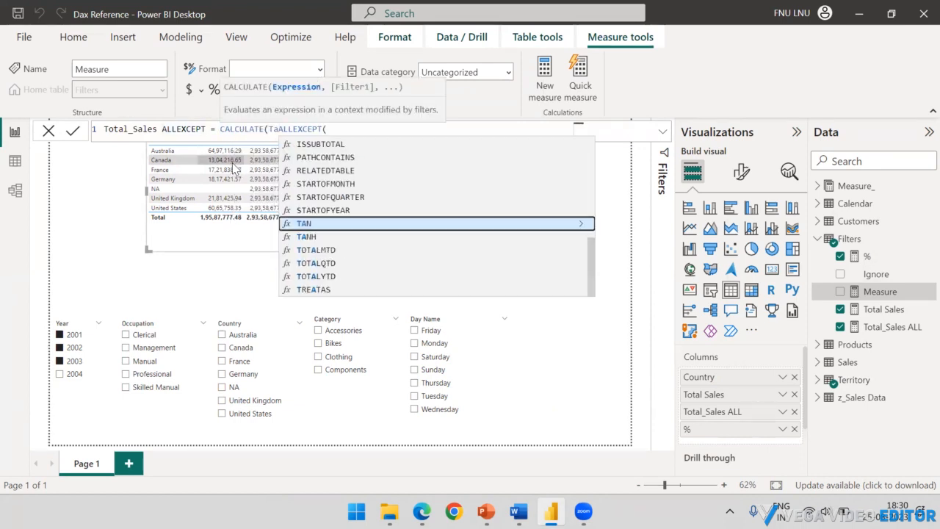
{"action": "type", "text": "t"}
{"action": "key", "text": "BackSpace"}
{"action": "key", "text": "BackSpace"}
{"action": "type", "text": "tal"}
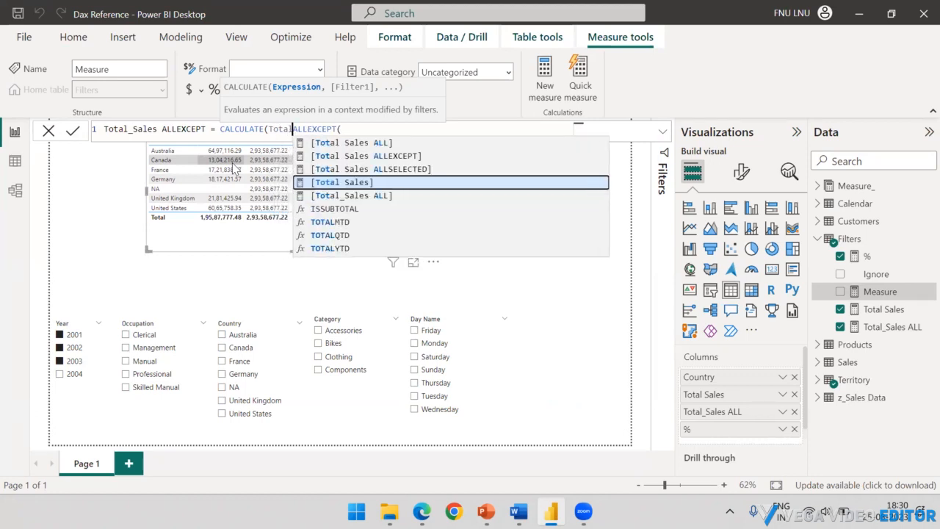
{"action": "key", "text": "Tab"}
{"action": "type", "text": ","}
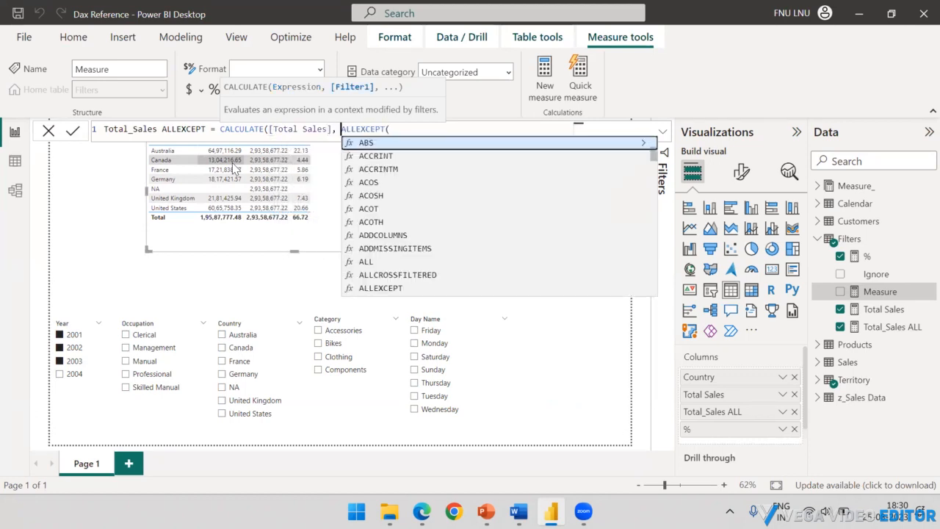
- Complete the filter argument as ALLEXCEPT(Sales, Customers[Occupation]), close both functions and commit the measure
{"action": "left_click", "coordinate": [444, 130]}
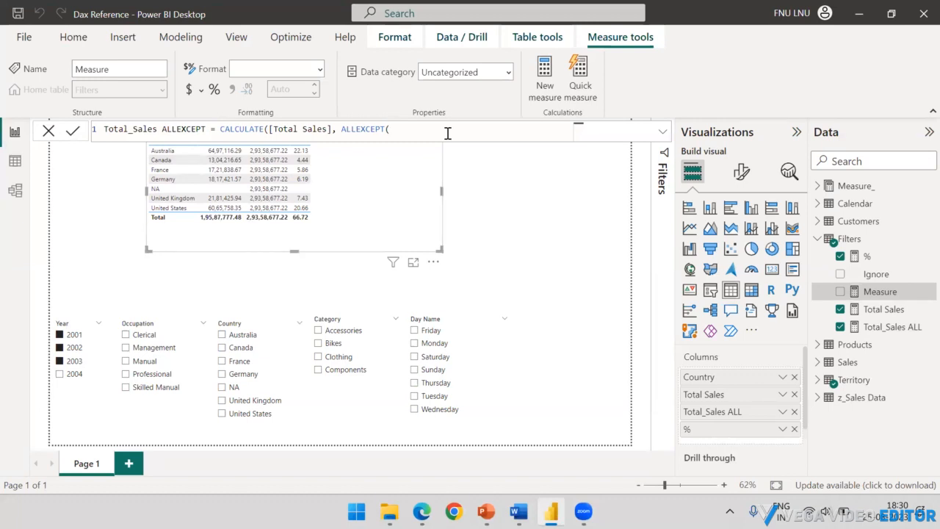
{"action": "key", "text": "BackSpace"}
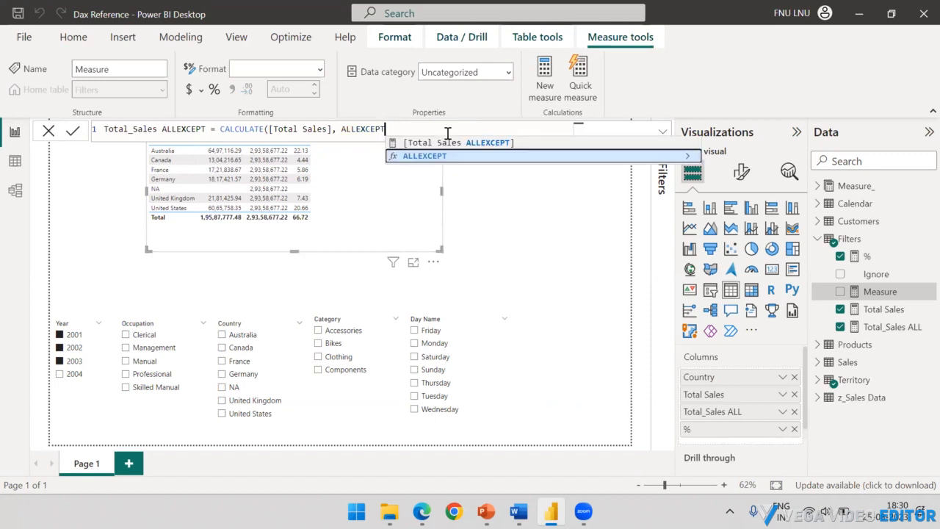
{"action": "type", "text": "("}
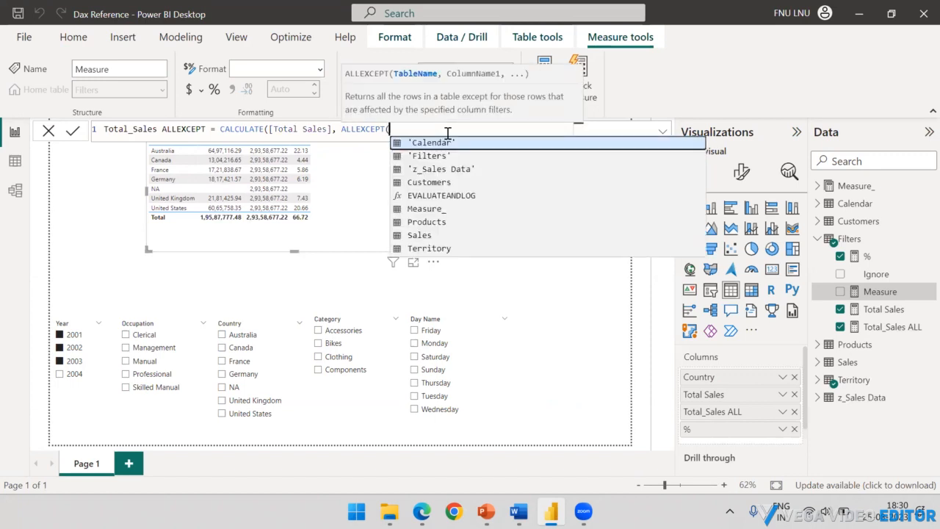
{"action": "left_click_drag", "start_coordinate": [331, 129], "coordinate": [268, 128]}
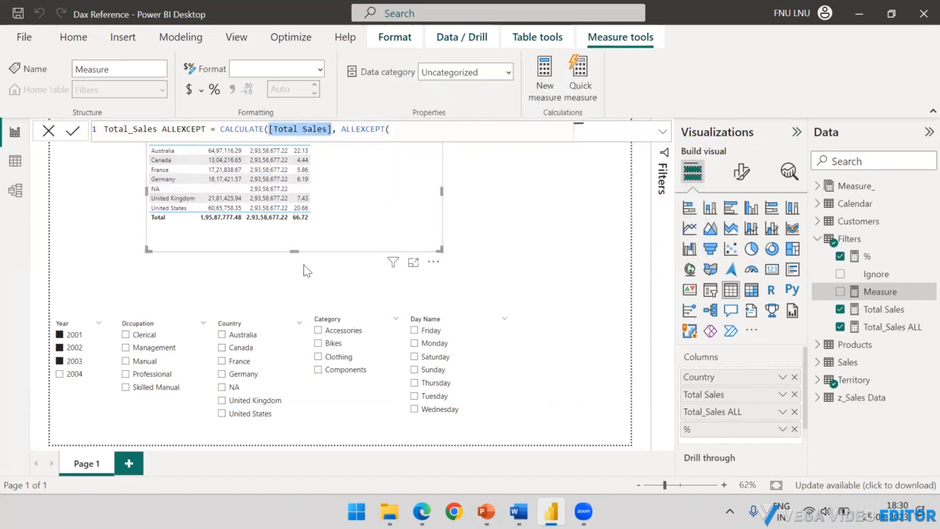
{"action": "left_click", "coordinate": [392, 130]}
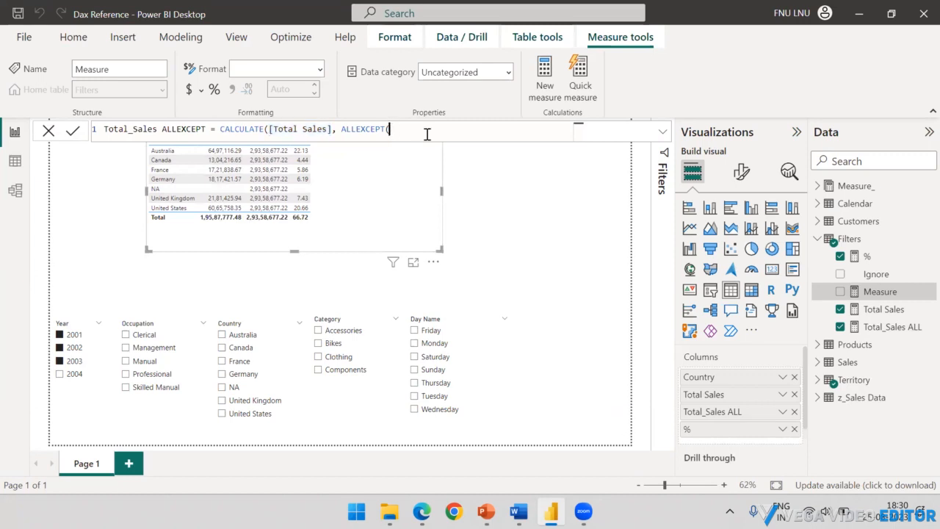
{"action": "type", "text": "Sales,"}
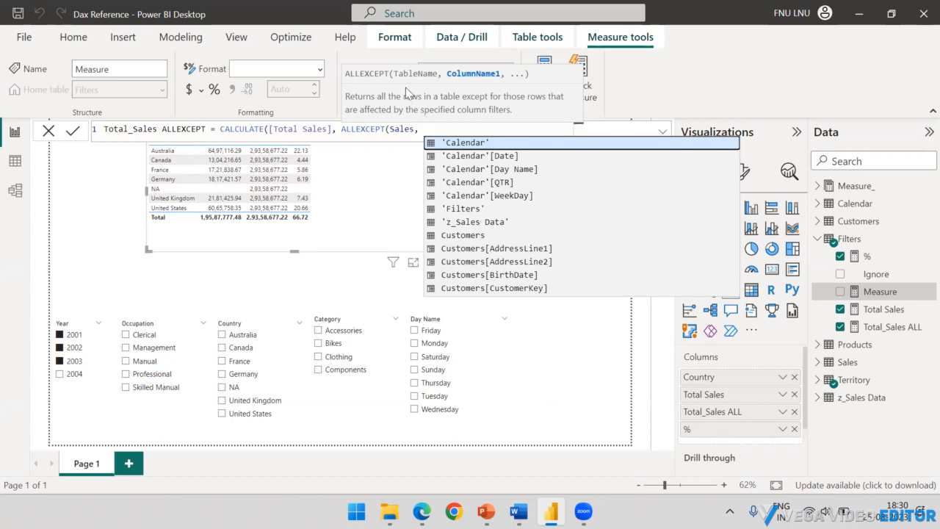
{"action": "double_click", "coordinate": [391, 128]}
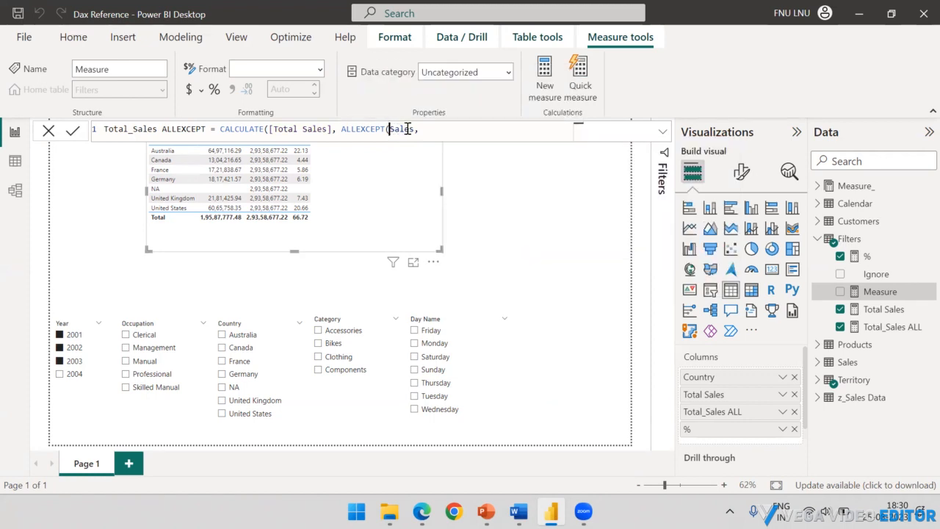
{"action": "left_click", "coordinate": [447, 132]}
{"action": "type", "text": "o"}
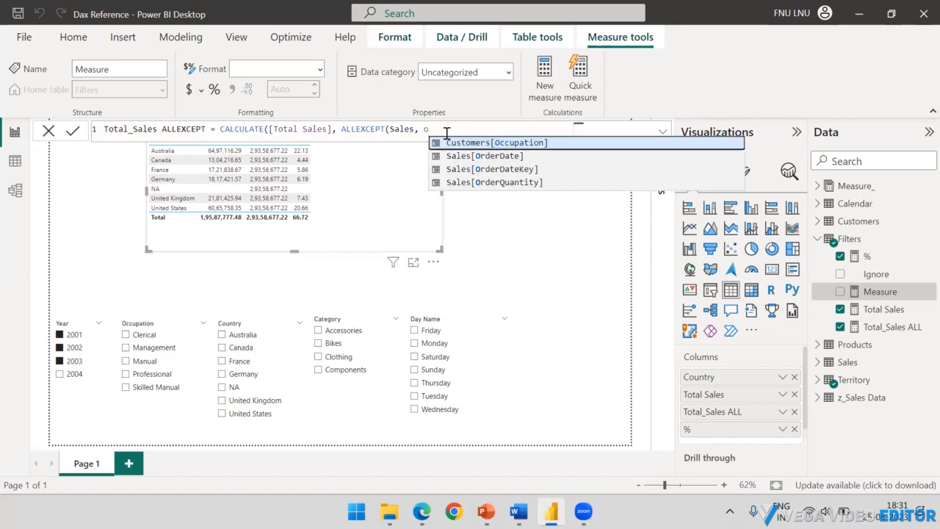
{"action": "key", "text": "Tab"}
{"action": "type", "text": ")"}
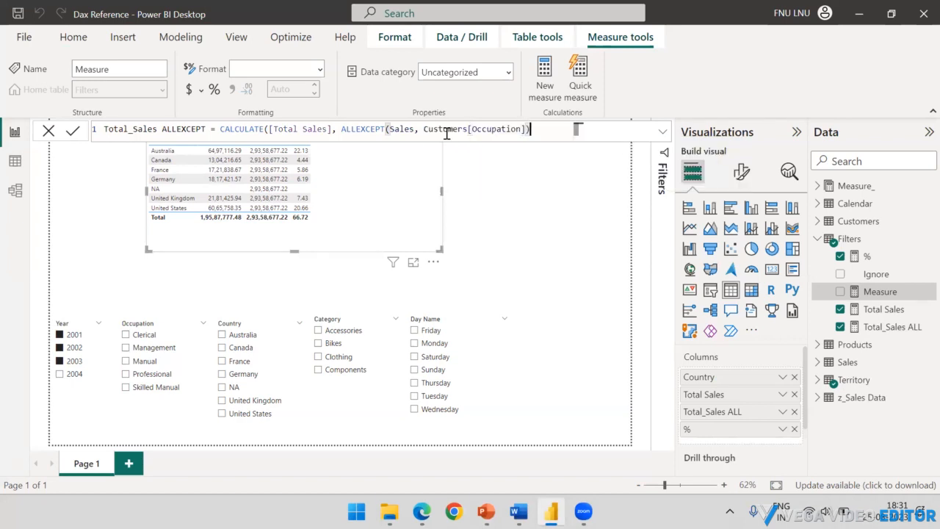
{"action": "type", "text": ")"}
{"action": "key", "text": "Return"}
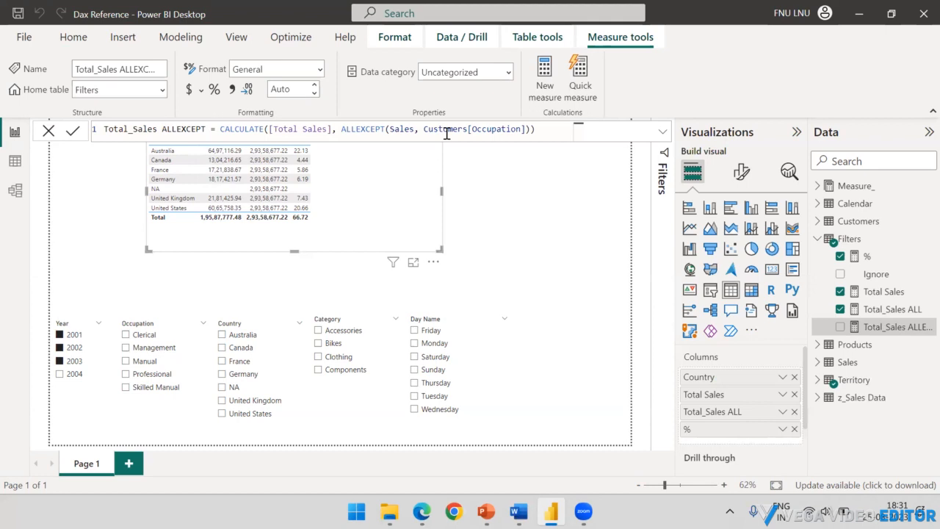
- Add the Total_Sales ALLEXCEPT measure to the country table visual and clear the Year slicer's selections
{"action": "left_click", "coordinate": [84, 186]}
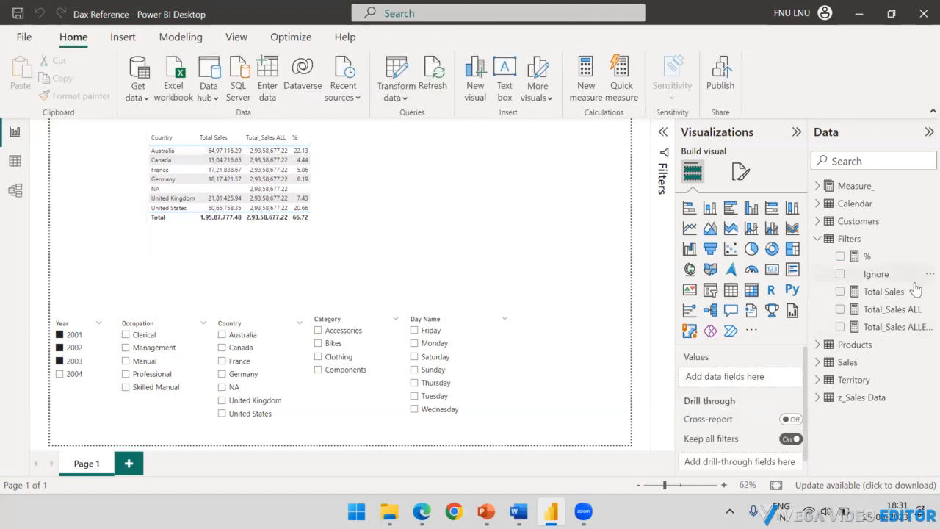
{"action": "left_click_drag", "start_coordinate": [885, 327], "coordinate": [359, 173]}
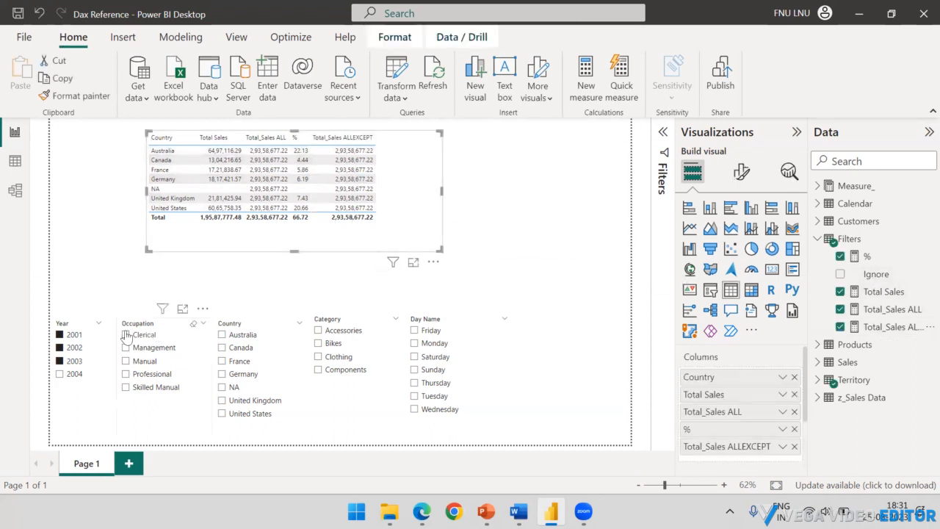
{"action": "left_click", "coordinate": [88, 323]}
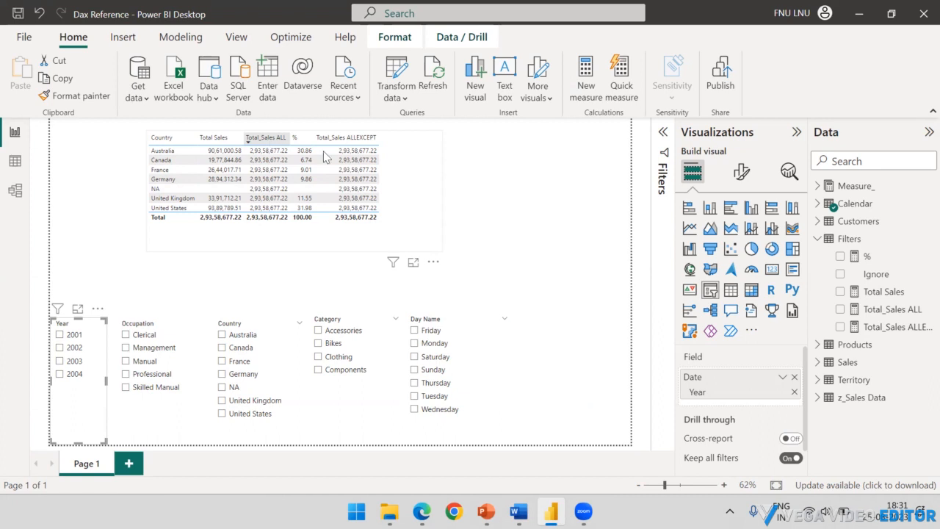
{"action": "left_click", "coordinate": [428, 163]}
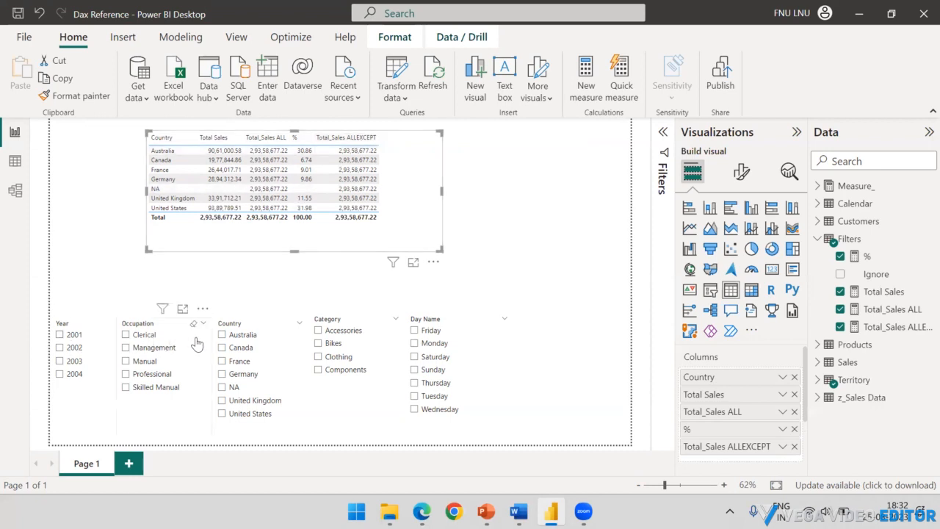
- Test the measures with Australia, Canada, France and Germany plus the Accessories and Bikes categories, and clear both slicers
{"action": "left_click", "coordinate": [222, 347]}
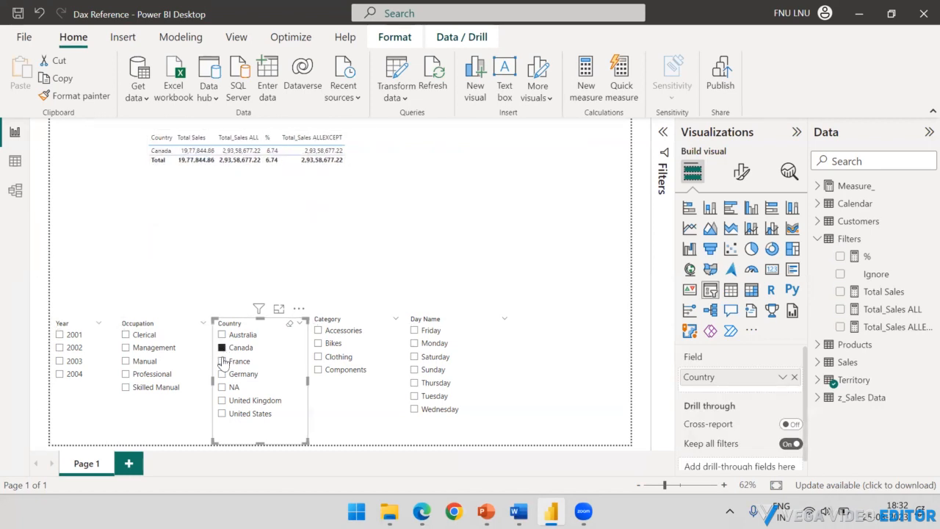
{"action": "left_click", "coordinate": [222, 361]}
{"action": "left_click", "coordinate": [222, 334]}
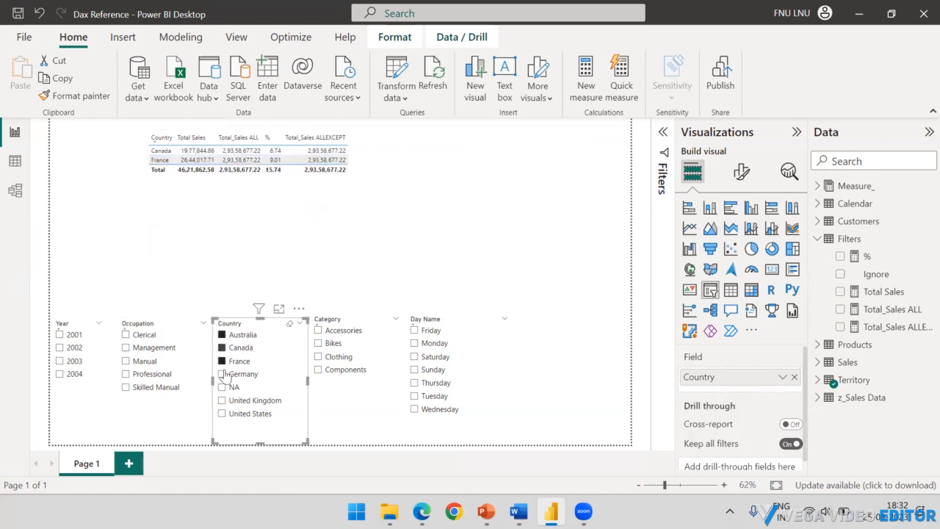
{"action": "left_click", "coordinate": [222, 374]}
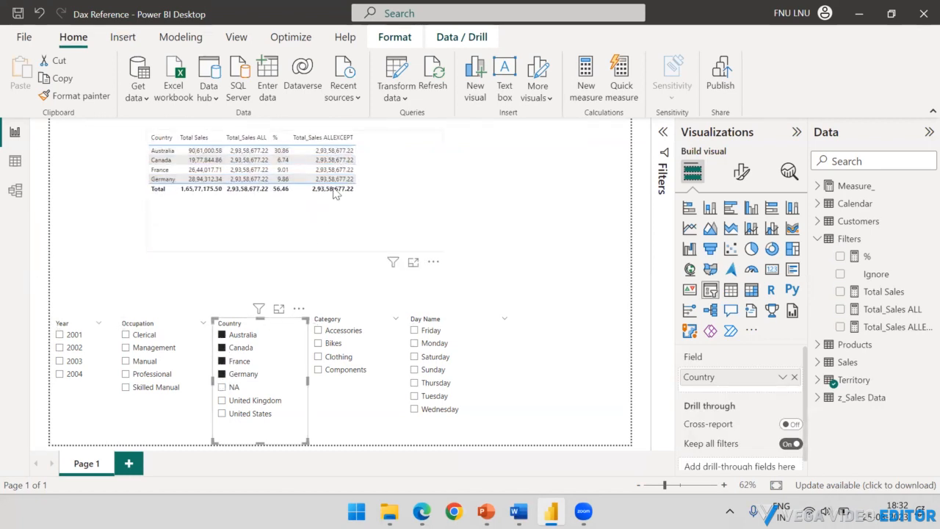
{"action": "left_click", "coordinate": [318, 331]}
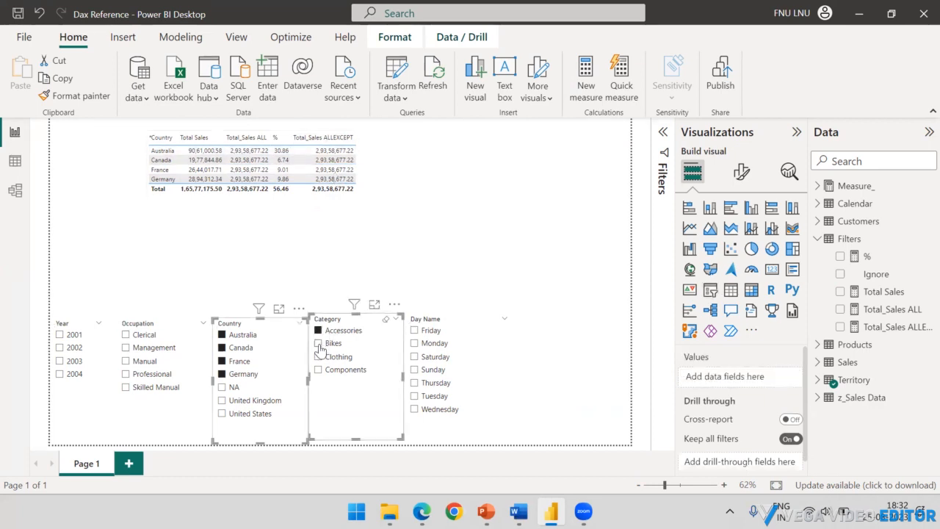
{"action": "left_click", "coordinate": [317, 343]}
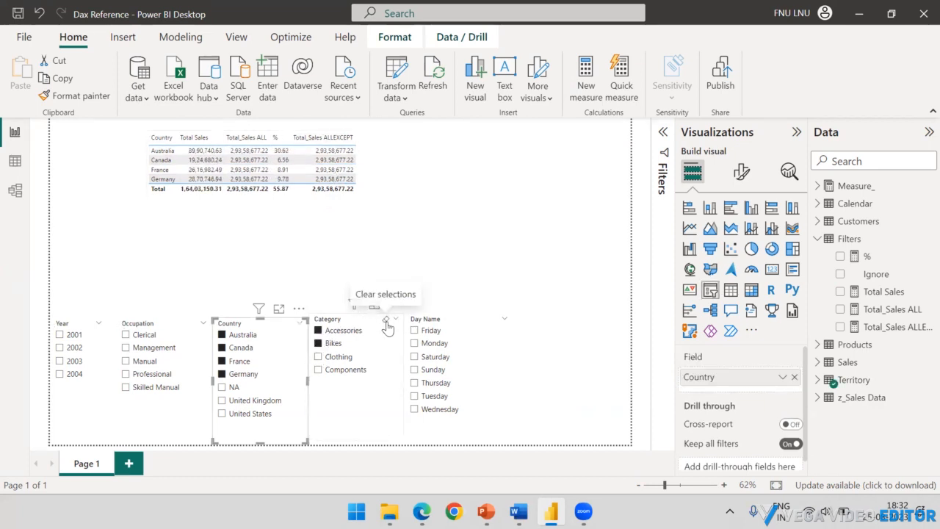
{"action": "left_click", "coordinate": [386, 320]}
{"action": "left_click", "coordinate": [297, 320]}
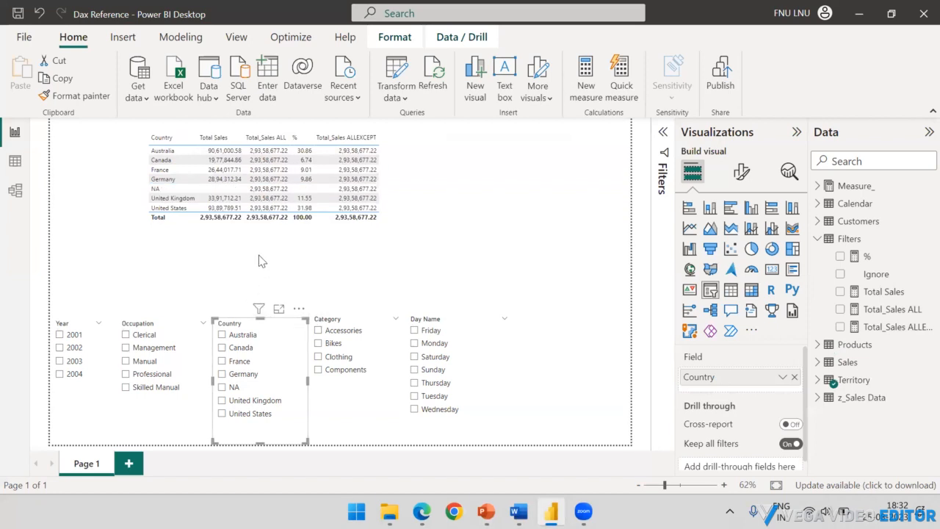
- Display the Total_Sales ALLEXCEPT formula, examine its Customers[Occupation] argument and return to the report canvas
{"action": "left_click", "coordinate": [892, 326]}
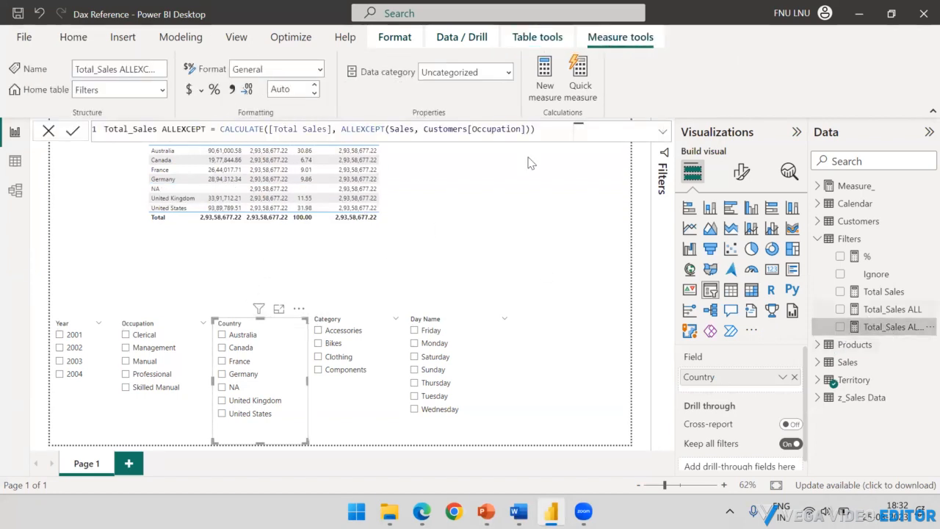
{"action": "left_click_drag", "start_coordinate": [424, 128], "coordinate": [528, 129]}
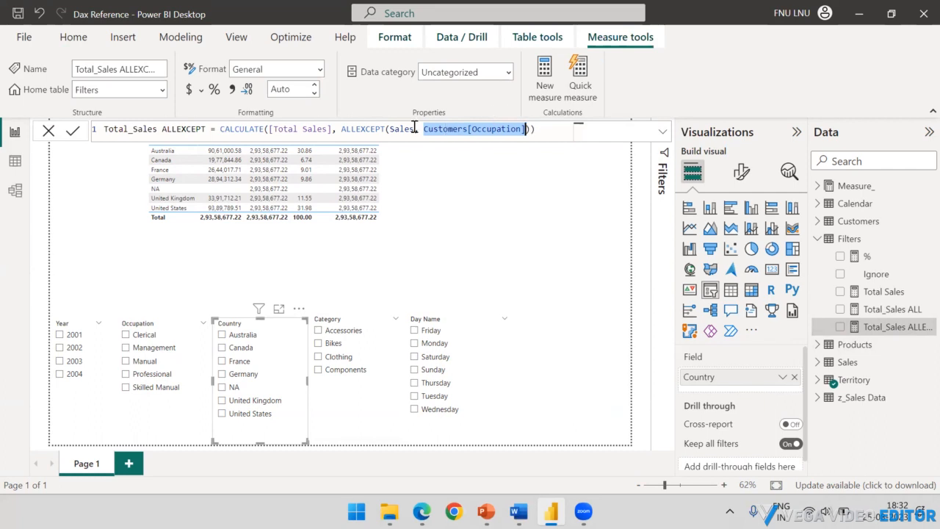
{"action": "left_click", "coordinate": [356, 265]}
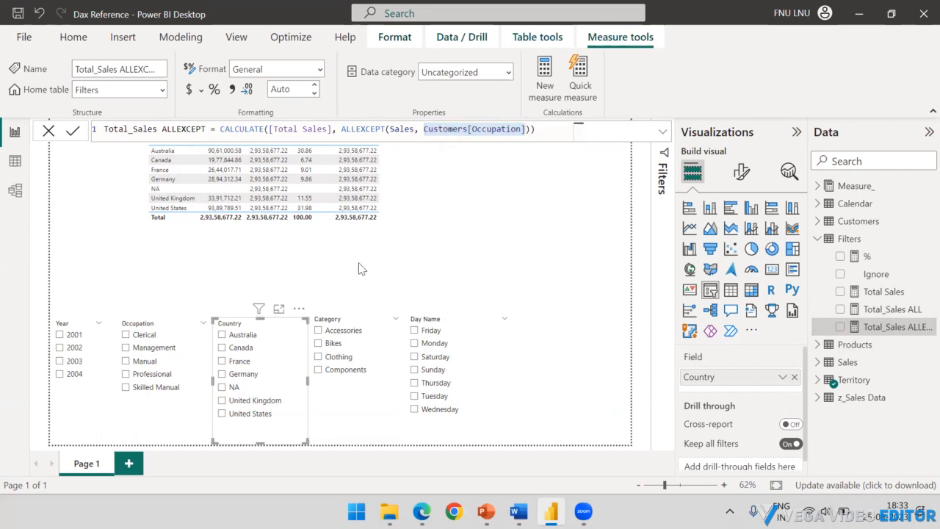
{"action": "left_click", "coordinate": [182, 267]}
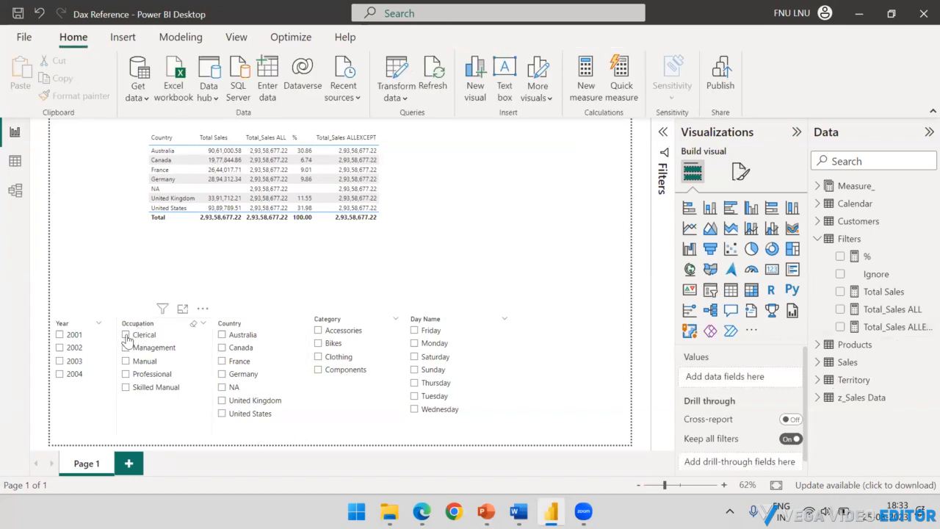
- Test the measures with the Clerical, Management and Manual occupations, mark the ALL and ALLEXCEPT totals with arrows, and clear the Occupation slicer
{"action": "left_click", "coordinate": [126, 336]}
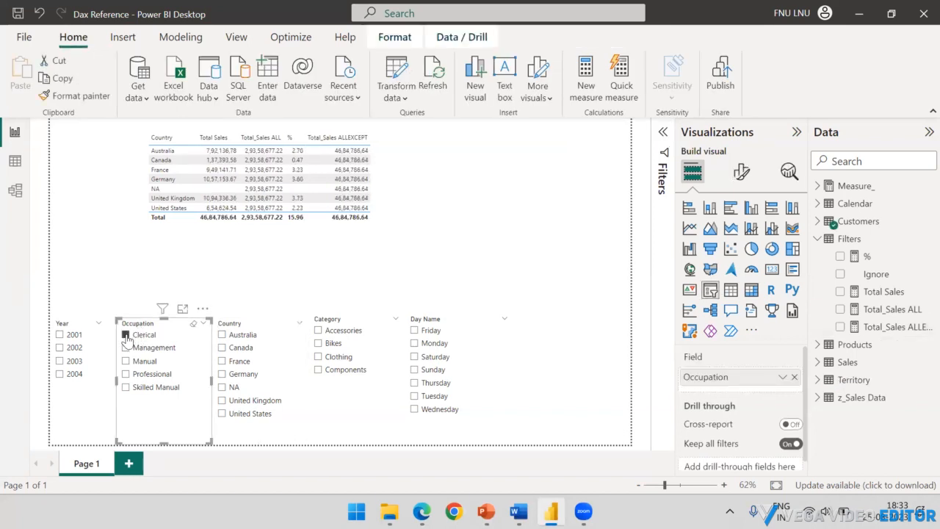
{"action": "left_click", "coordinate": [125, 348]}
{"action": "left_click", "coordinate": [126, 361]}
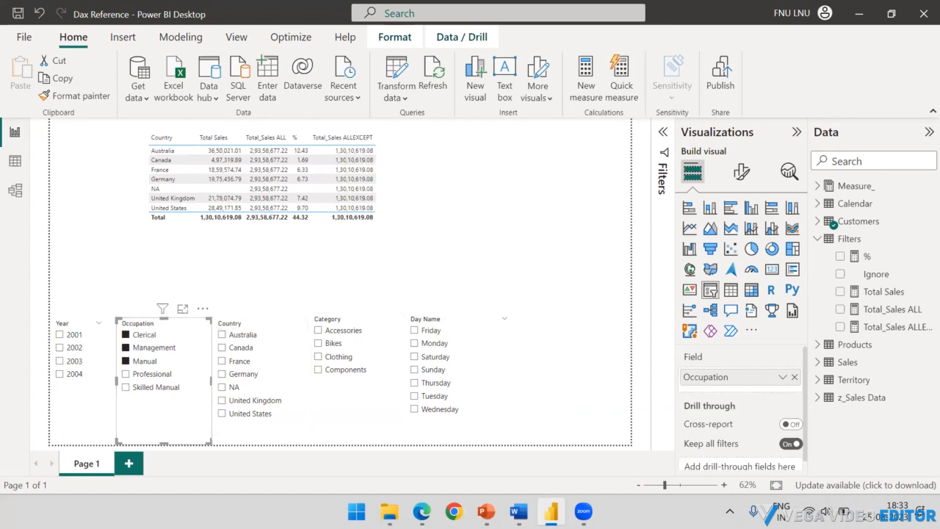
{"action": "left_click_drag", "start_coordinate": [231, 266], "coordinate": [258, 224]}
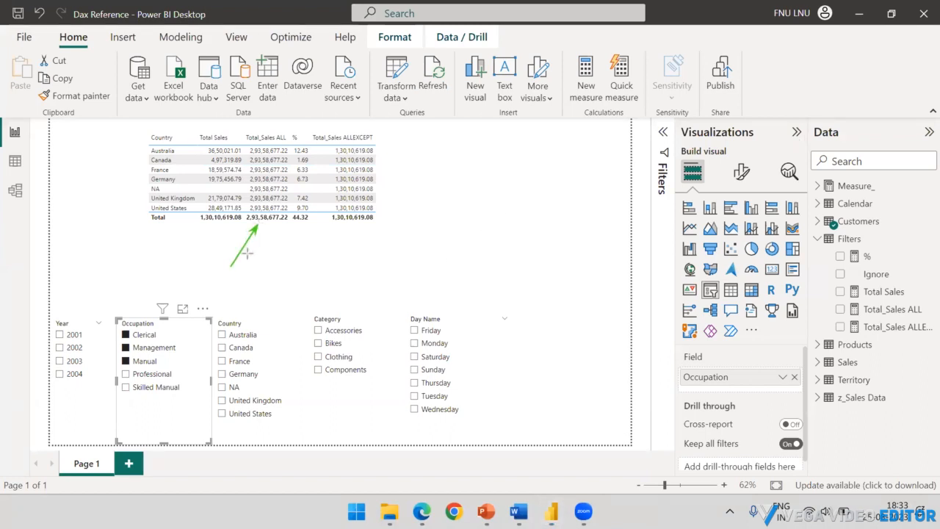
{"action": "left_click_drag", "start_coordinate": [420, 262], "coordinate": [376, 226]}
{"action": "key", "text": "Escape"}
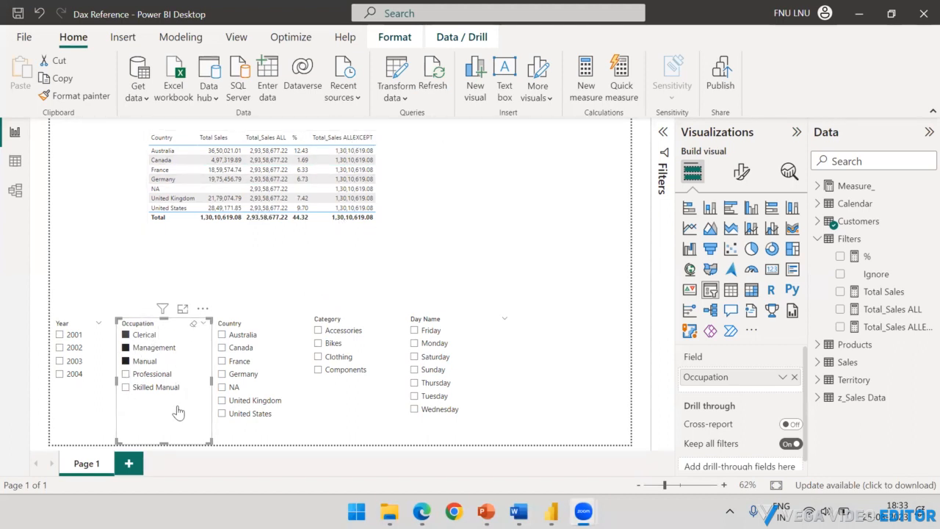
{"action": "left_click", "coordinate": [192, 325]}
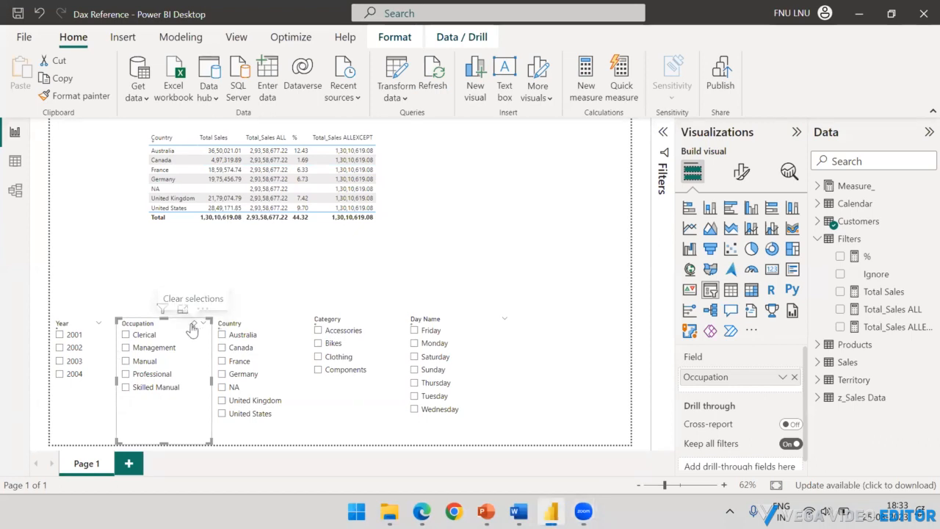
{"action": "left_click", "coordinate": [318, 276]}
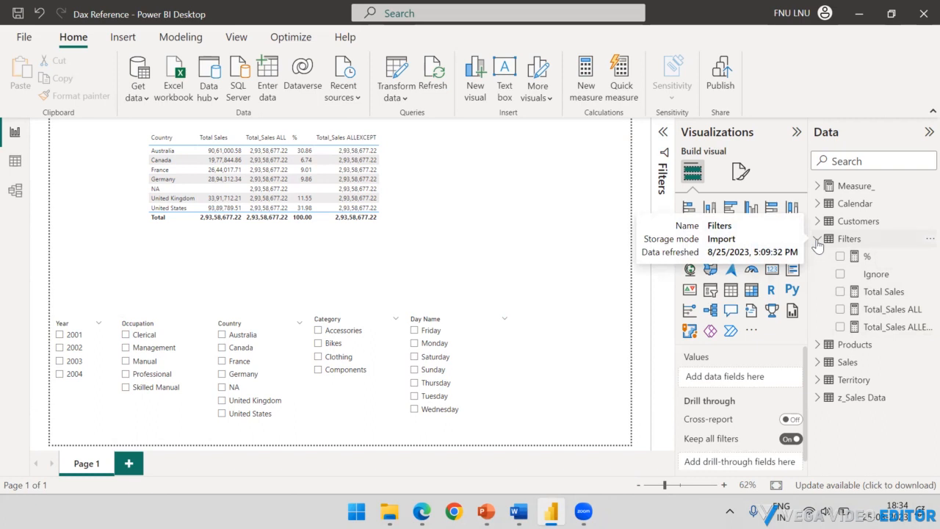
- Create a measure named % ALLEXCEPT in the Filters table, starting its formula with DIVIDE and [Total Sales] as the numerator
{"action": "left_click", "coordinate": [854, 243]}
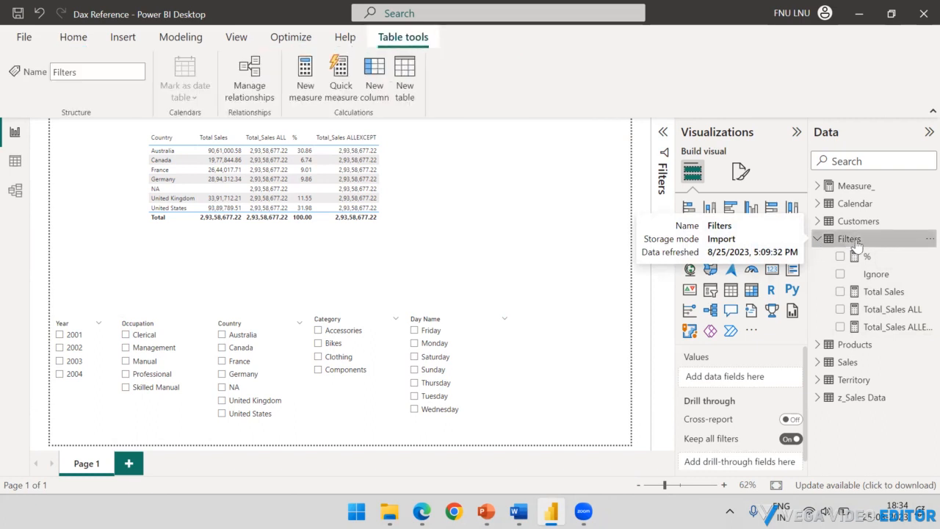
{"action": "right_click", "coordinate": [856, 244]}
{"action": "left_click", "coordinate": [797, 241]}
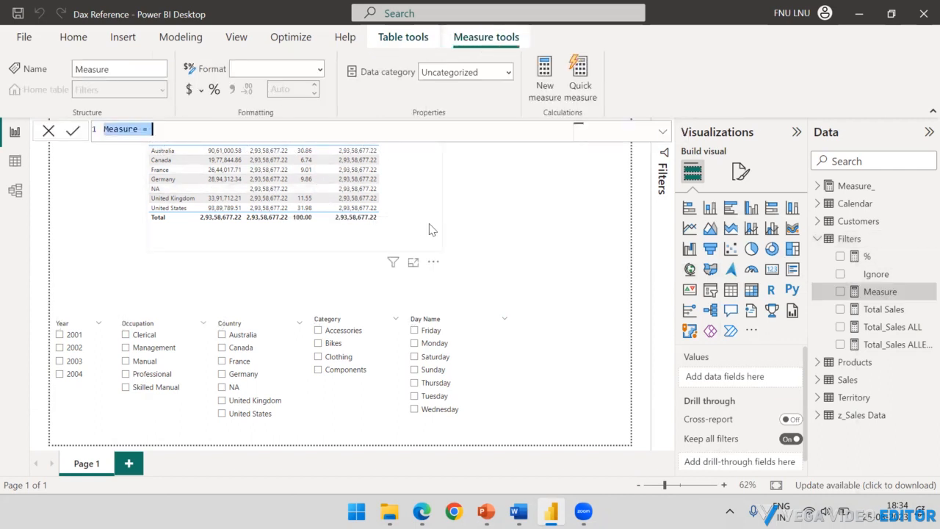
{"action": "key", "text": "BackSpace"}
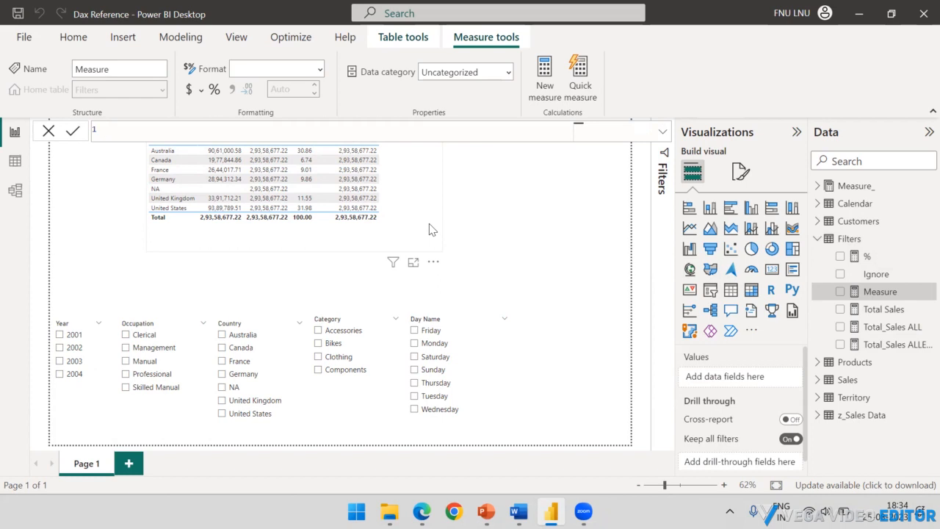
{"action": "type", "text": "% ALLEXCEPT ="}
{"action": "type", "text": "div"}
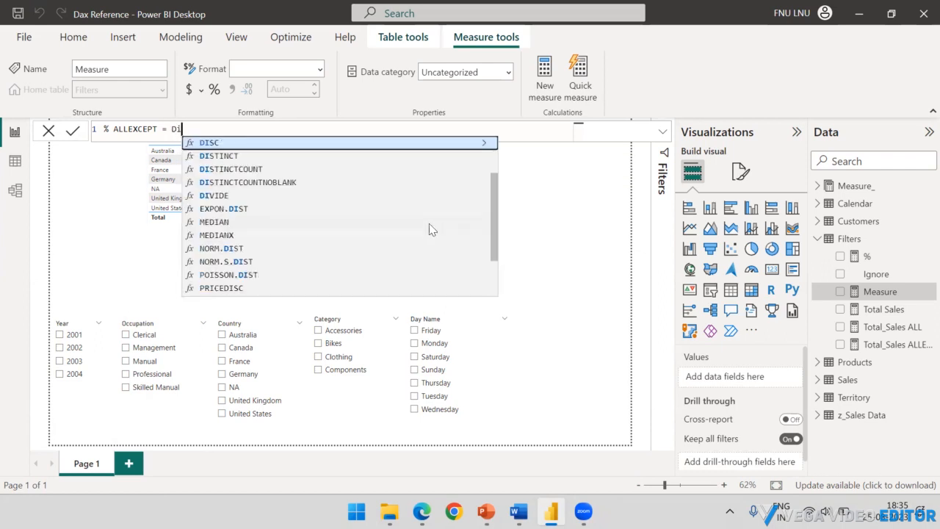
{"action": "key", "text": "Tab"}
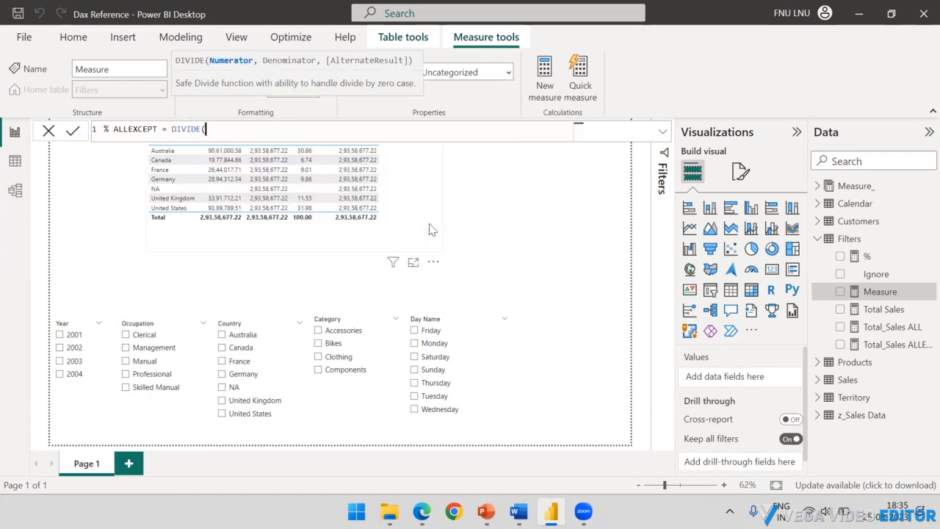
{"action": "type", "text": "tot"}
{"action": "key", "text": "Tab"}
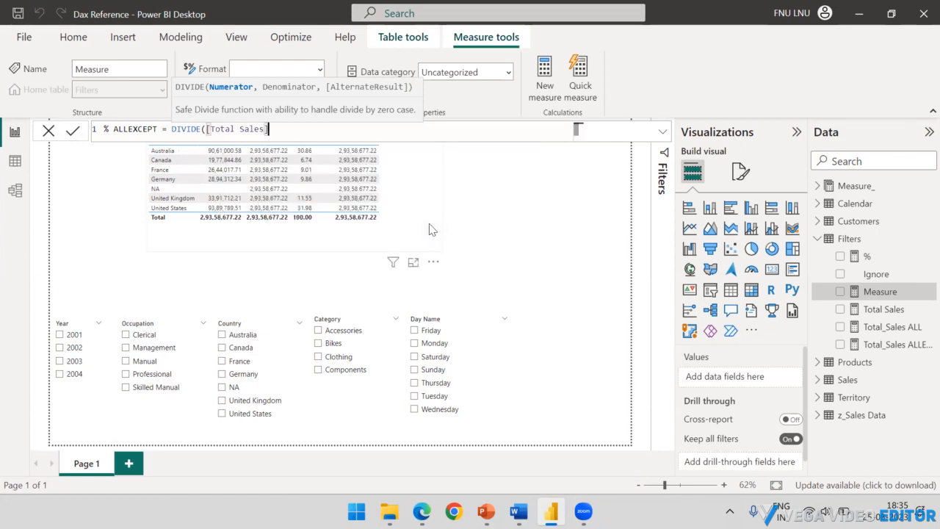
{"action": "type", "text": ", "}
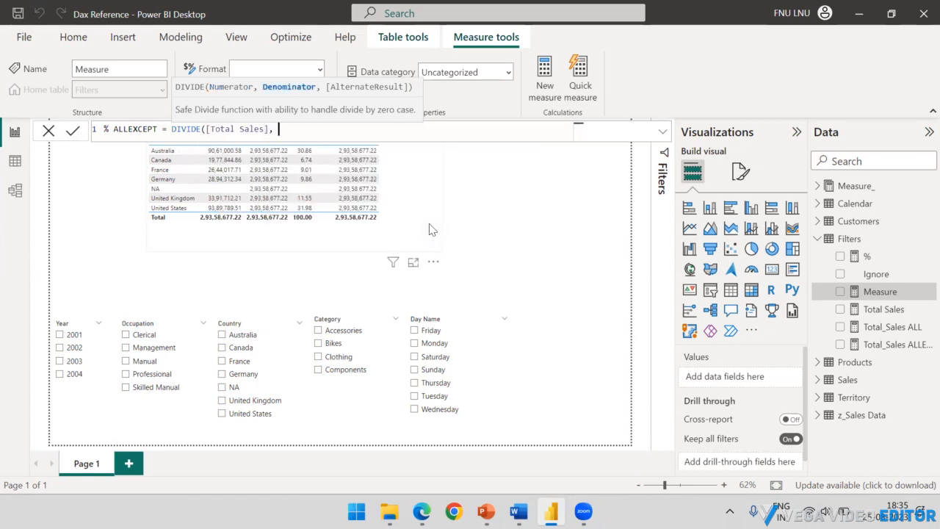
- Use [Total_Sales ALLEXCEPT] as the denominator, close DIVIDE, multiply the result by 100 and commit the measure
{"action": "type", "text": "Tot"}
{"action": "key", "text": "Up"}
{"action": "key", "text": "Up"}
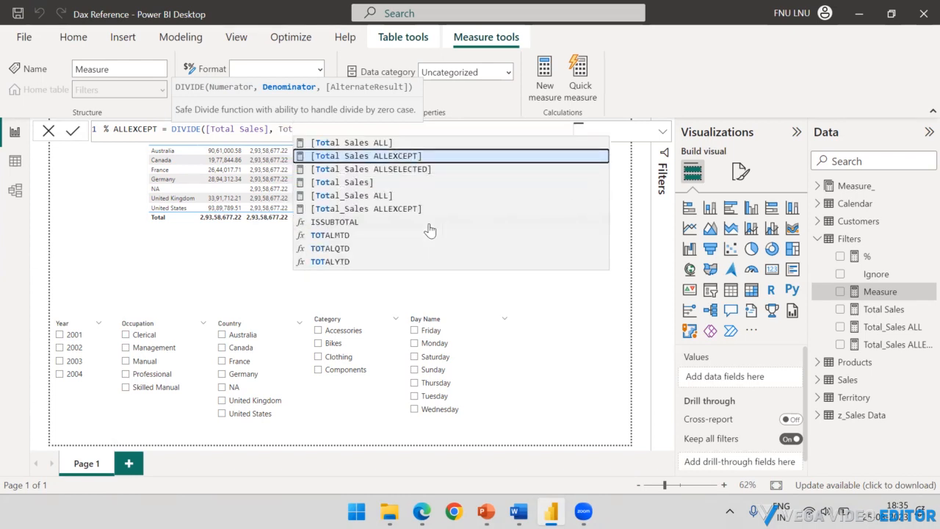
{"action": "key", "text": "Down"}
{"action": "key", "text": "Down"}
{"action": "key", "text": "Down"}
{"action": "key", "text": "Down"}
{"action": "key", "text": "Down"}
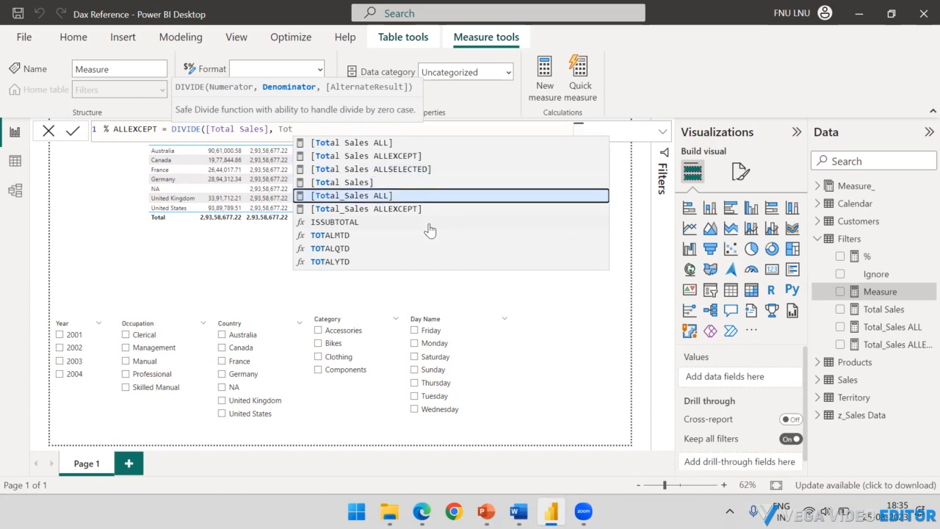
{"action": "key", "text": "Up"}
{"action": "key", "text": "Tab"}
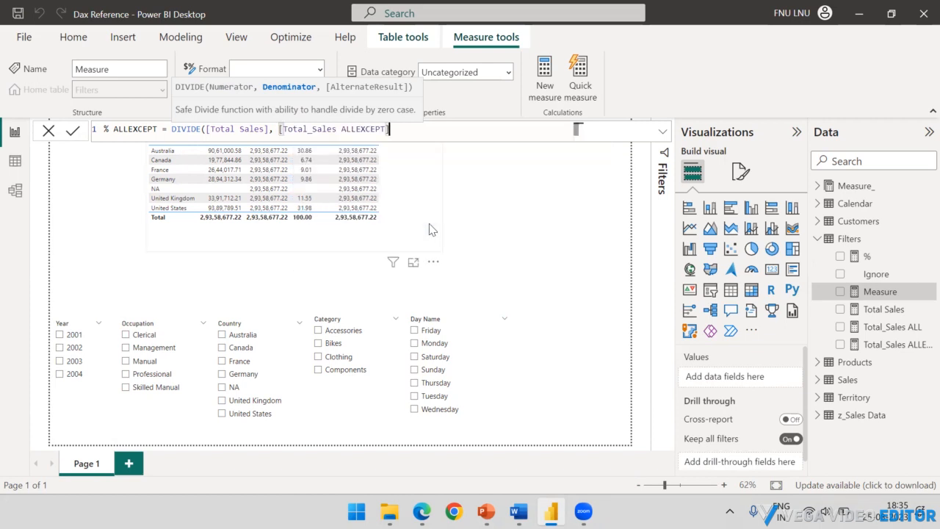
{"action": "type", "text": ")"}
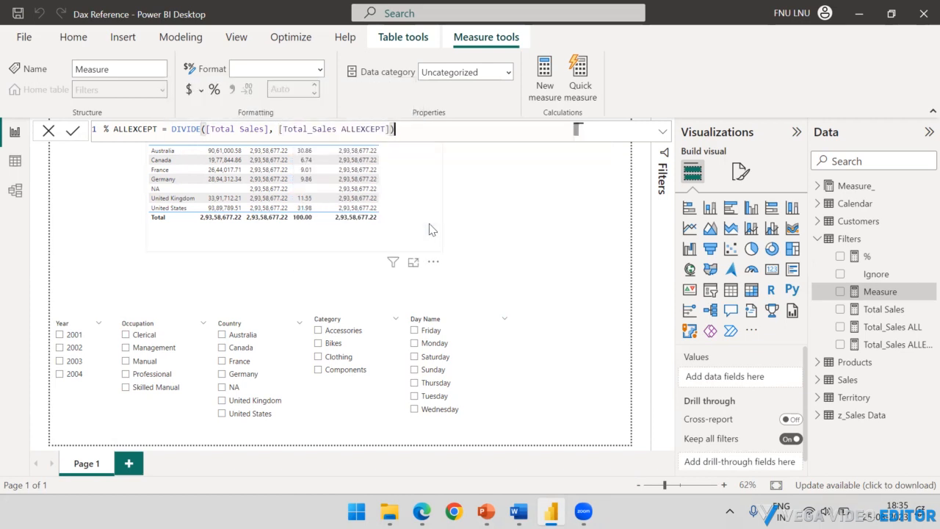
{"action": "type", "text": " * 100"}
{"action": "key", "text": "Return"}
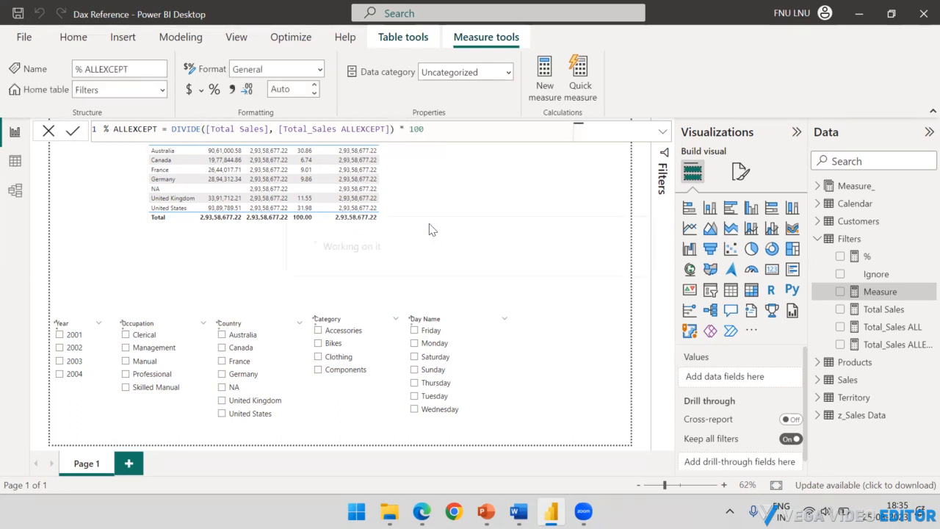
- Add the % ALLEXCEPT measure to the country table visual and filter the report to the Professional occupation
{"action": "left_click_drag", "start_coordinate": [874, 274], "coordinate": [419, 196]}
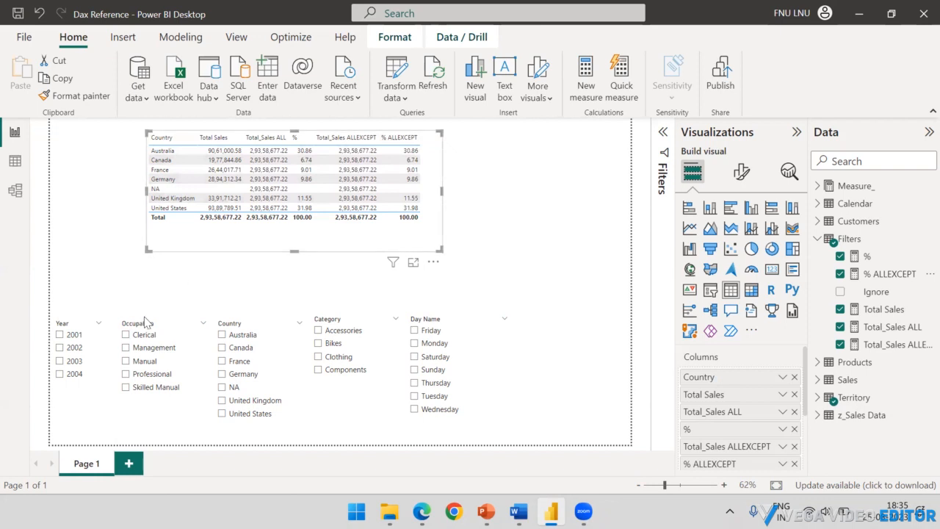
{"action": "left_click", "coordinate": [126, 374]}
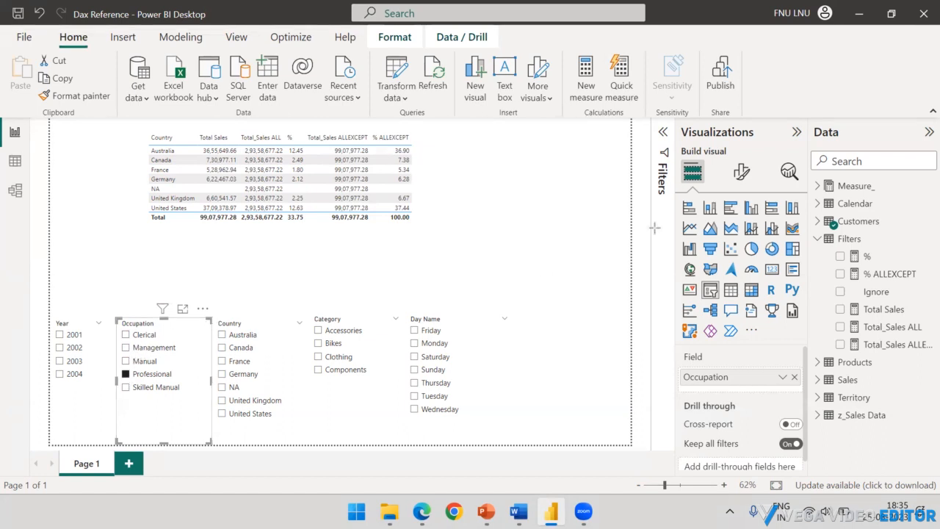
- Mark the Total Sales total and the ALL and ALLEXCEPT columns with temporary drawings to compare them, and return to the report canvas
{"action": "left_click_drag", "start_coordinate": [193, 255], "coordinate": [211, 230]}
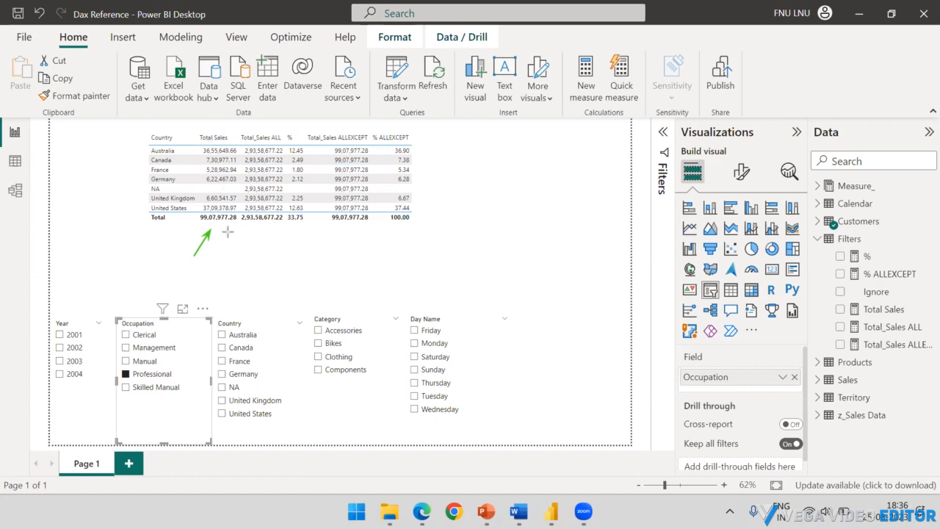
{"action": "mouse_move", "coordinate": [241, 208]}
{"action": "left_mouse_down"}
{"action": "mouse_move", "coordinate": [332, 144]}
{"action": "mouse_move", "coordinate": [330, 217]}
{"action": "mouse_move", "coordinate": [328, 157]}
{"action": "mouse_move", "coordinate": [342, 220]}
{"action": "mouse_move", "coordinate": [338, 154]}
{"action": "mouse_move", "coordinate": [344, 219]}
{"action": "left_mouse_up"}
{"action": "key", "text": "Escape"}
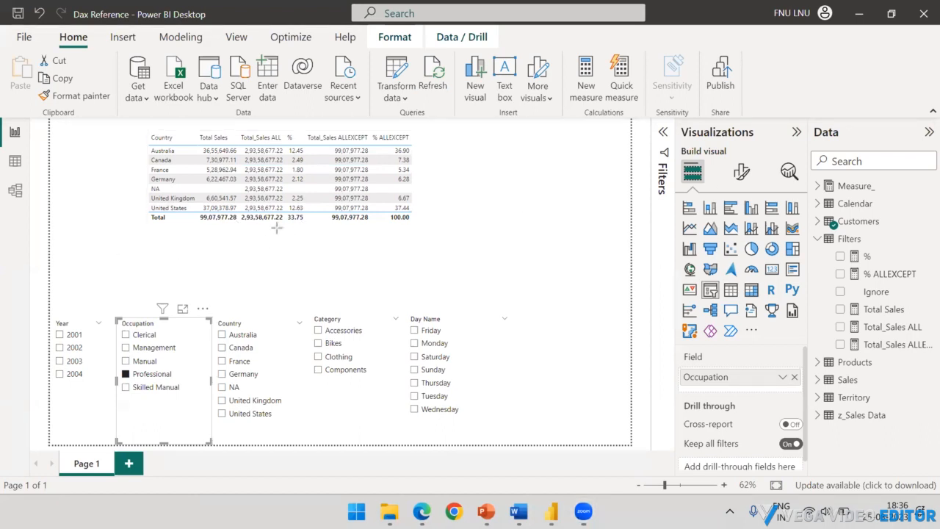
{"action": "mouse_move", "coordinate": [239, 213]}
{"action": "left_mouse_down"}
{"action": "mouse_move", "coordinate": [282, 191]}
{"action": "mouse_move", "coordinate": [326, 147]}
{"action": "mouse_move", "coordinate": [334, 226]}
{"action": "mouse_move", "coordinate": [327, 162]}
{"action": "left_mouse_up"}
{"action": "left_click", "coordinate": [500, 227]}
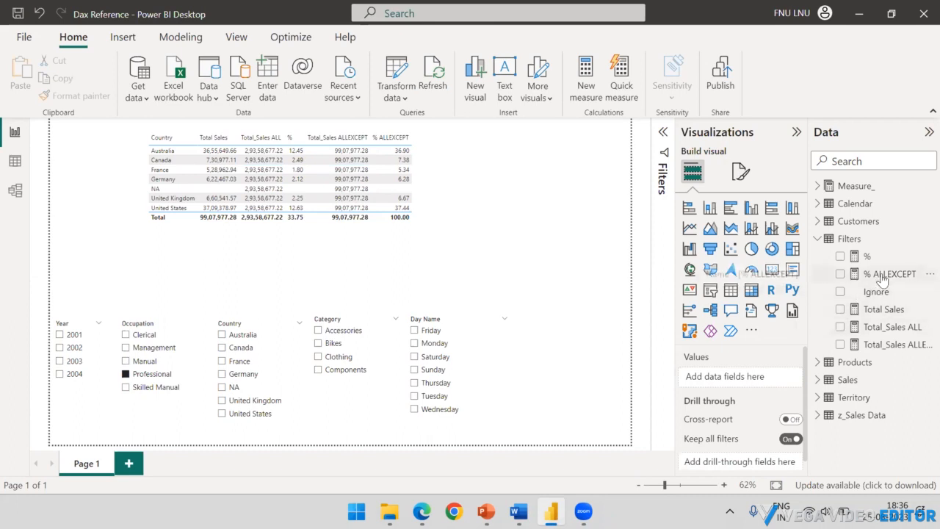
- Add 'Calendar'[Day Name] as a second column argument of ALLEXCEPT in the Total_Sales ALLEXCEPT measure and commit it
{"action": "left_click", "coordinate": [885, 350]}
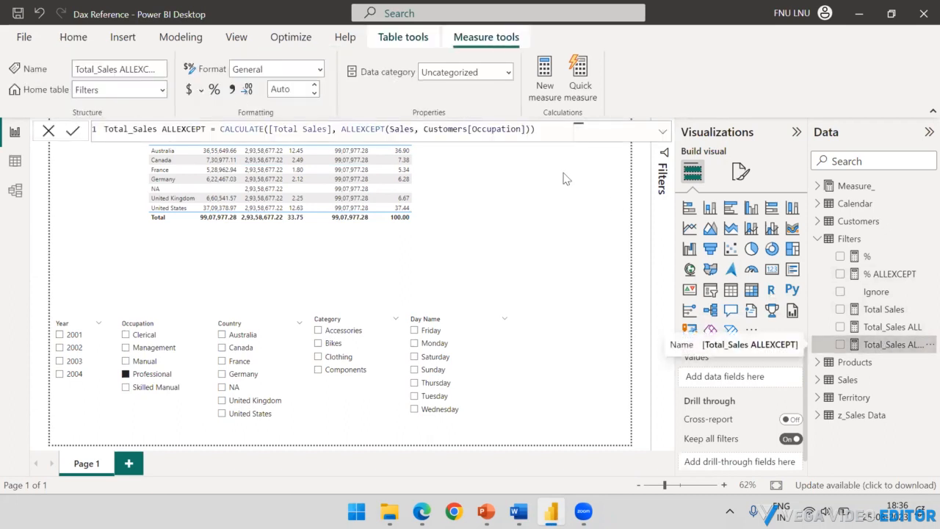
{"action": "left_click", "coordinate": [525, 131]}
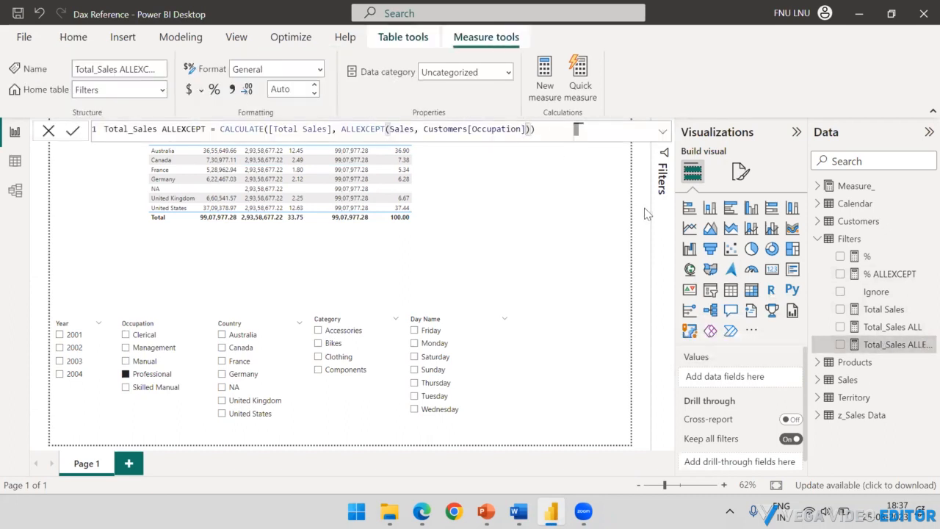
{"action": "type", "text": ","}
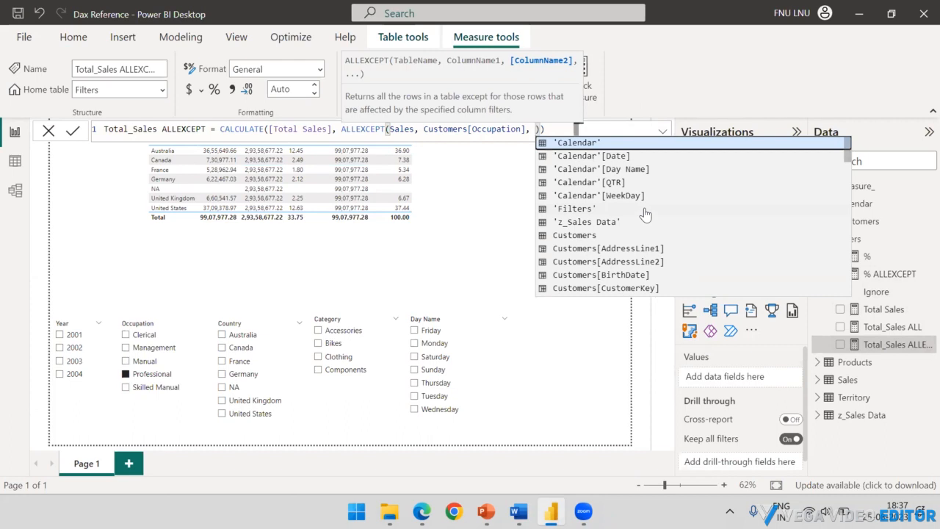
{"action": "type", "text": "Day"}
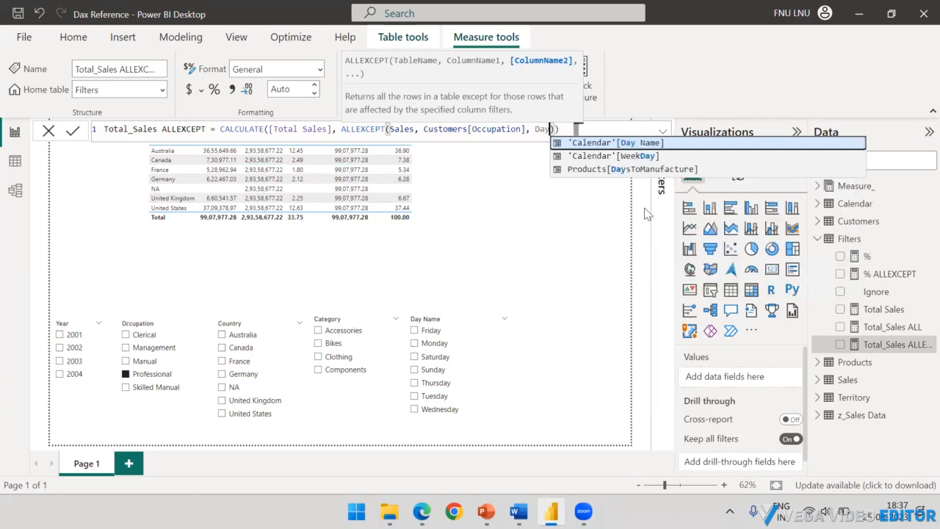
{"action": "key", "text": "Tab"}
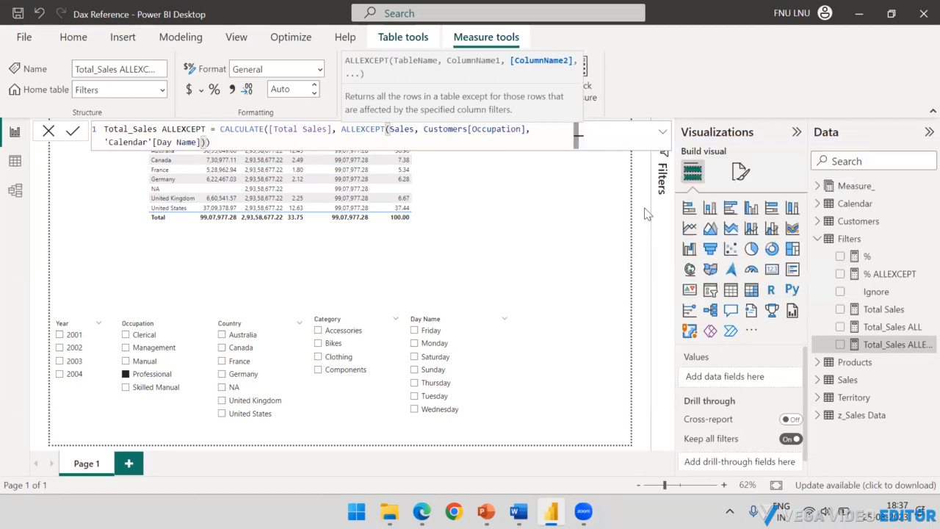
{"action": "type", "text": ")"}
{"action": "key", "text": "Return"}
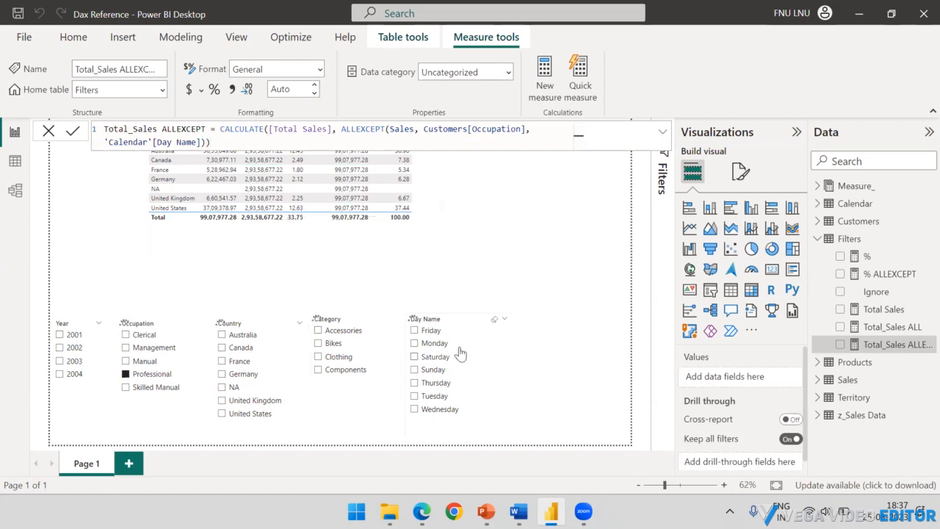
- Filter the report to Friday, Monday, Saturday and Sunday with the Day Name slicer to test the updated ALLEXCEPT measures
{"action": "left_click", "coordinate": [415, 331]}
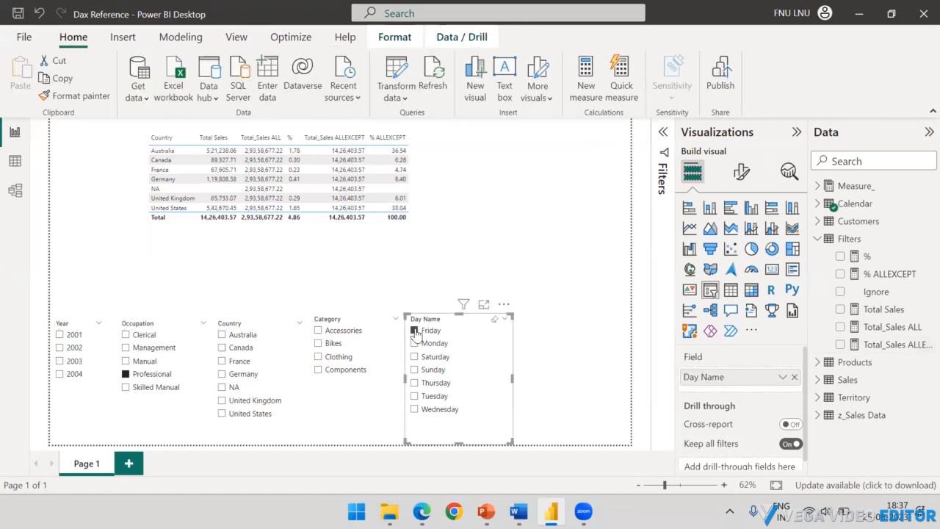
{"action": "left_click", "coordinate": [416, 345]}
{"action": "left_click", "coordinate": [414, 357]}
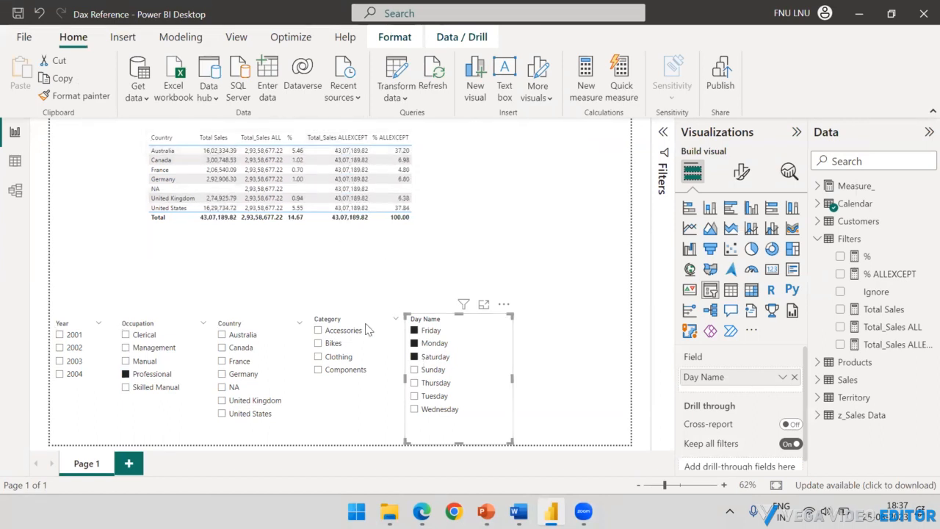
{"action": "left_click", "coordinate": [415, 370]}
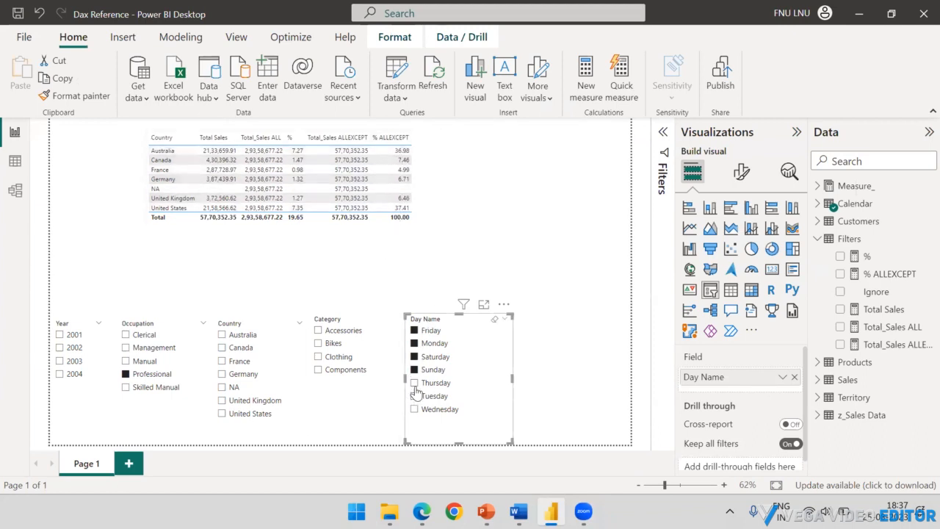
{"action": "left_click", "coordinate": [534, 232]}
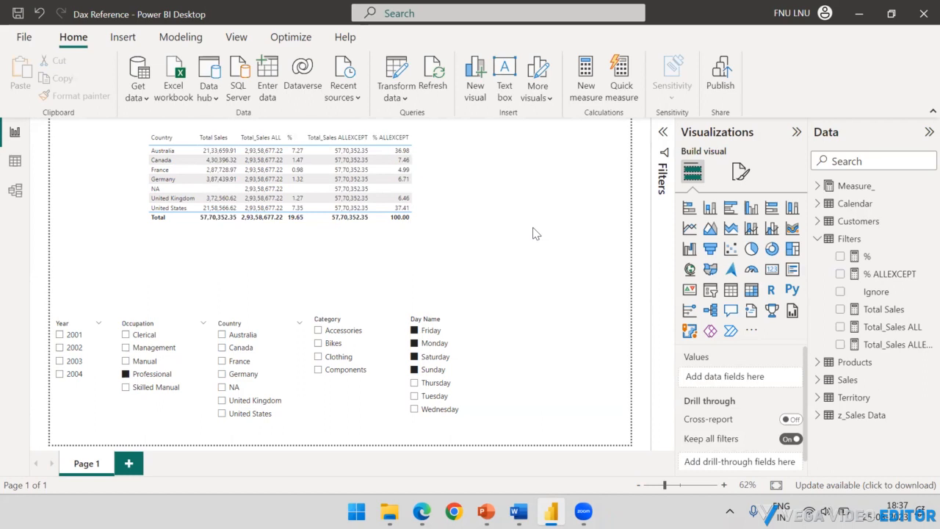
- Minimize the report, switch to PowerPoint to review the Filter Functions slide, and minimize the presentation
{"action": "left_click", "coordinate": [858, 13]}
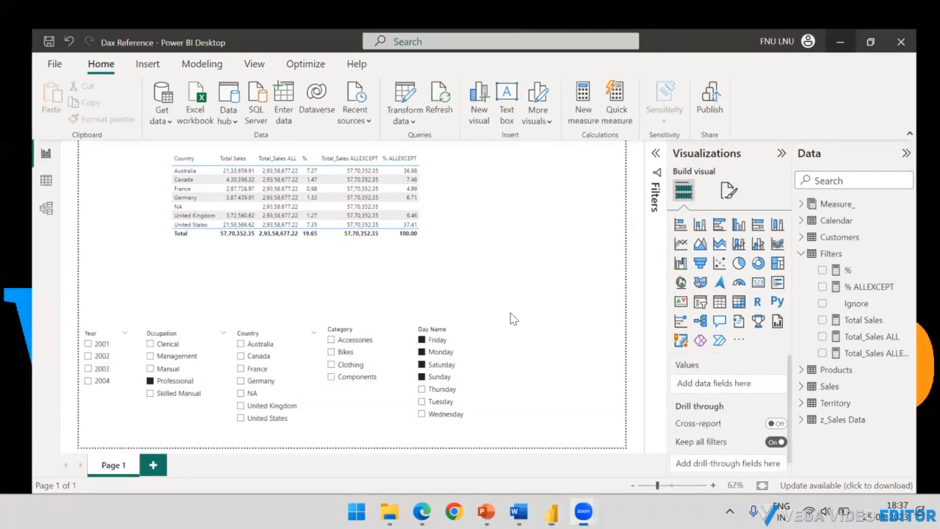
{"action": "left_click", "coordinate": [485, 511]}
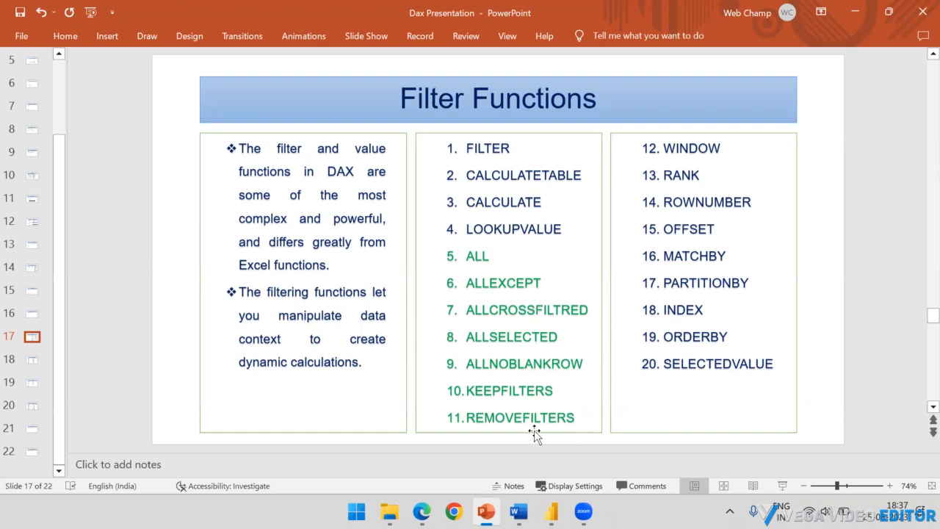
{"action": "left_click", "coordinate": [854, 12]}
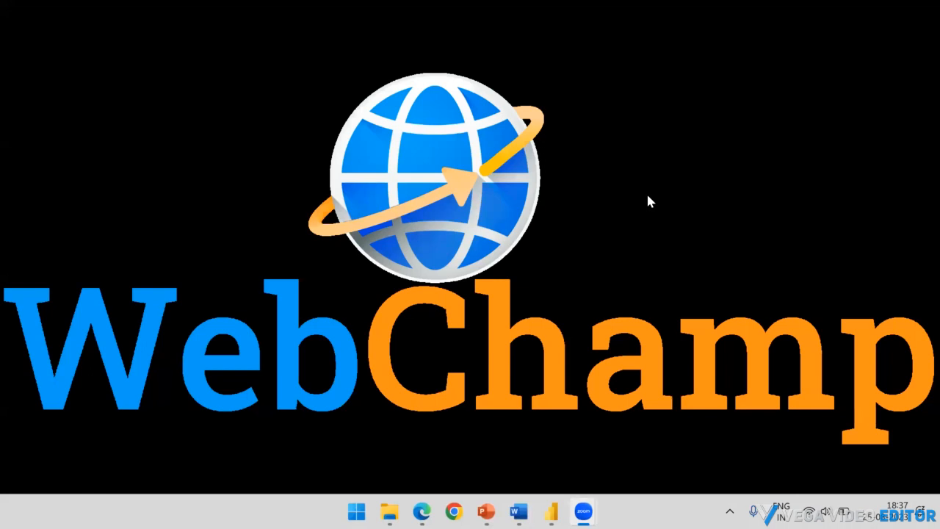